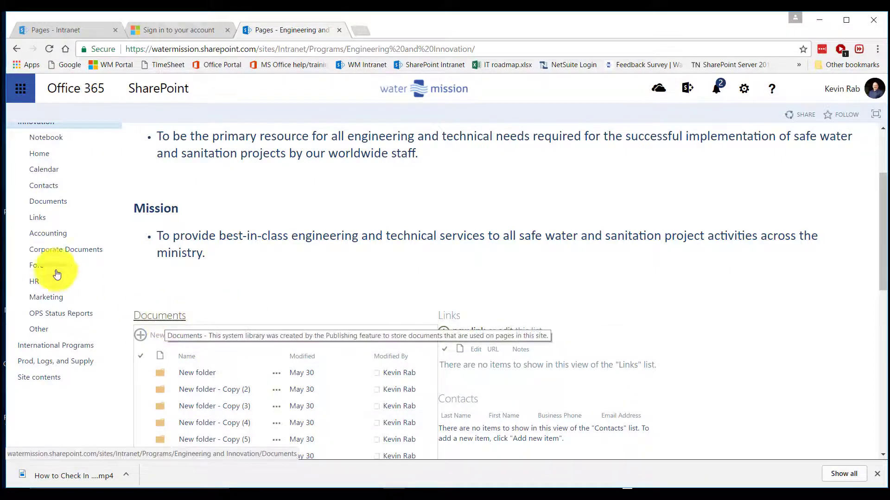
# Open the Documents library of the Engineering and Innovation site
pyautogui.click(53, 203)
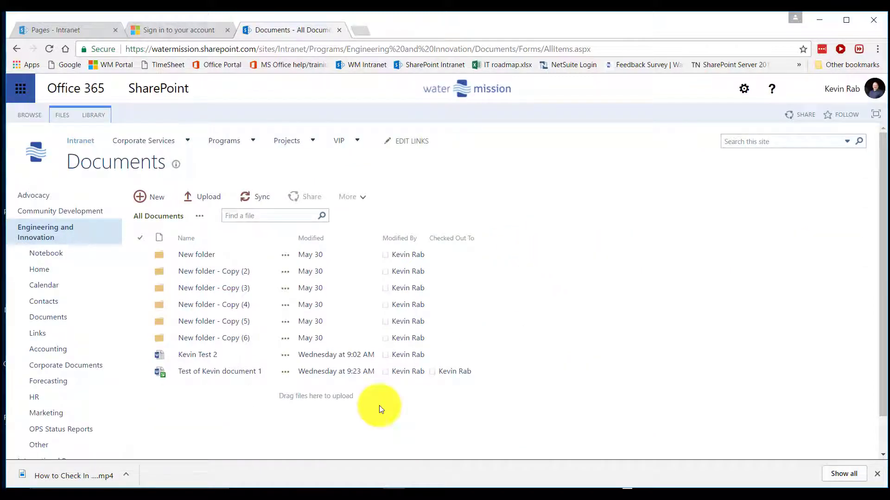
# Switch to File Explorer and open the Responsibilities folder in OneDrive - Water Mission
pyautogui.moveTo(267, 491)
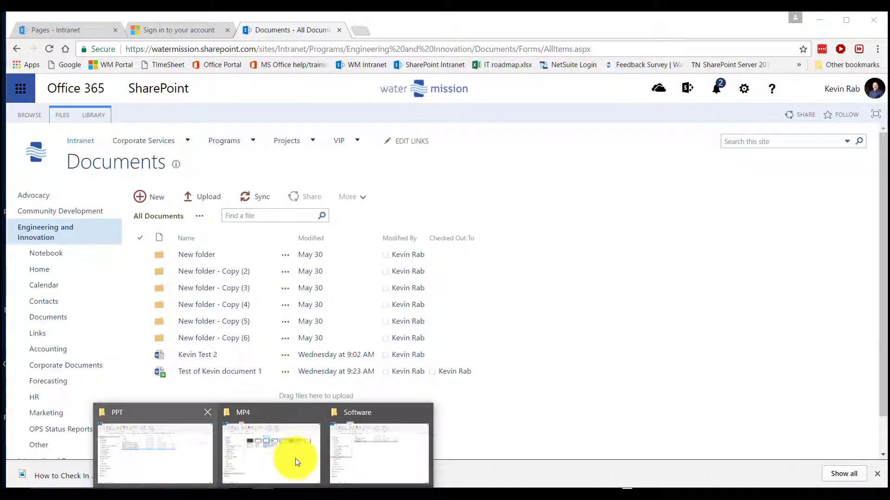
pyautogui.click(366, 410)
pyautogui.click(246, 105)
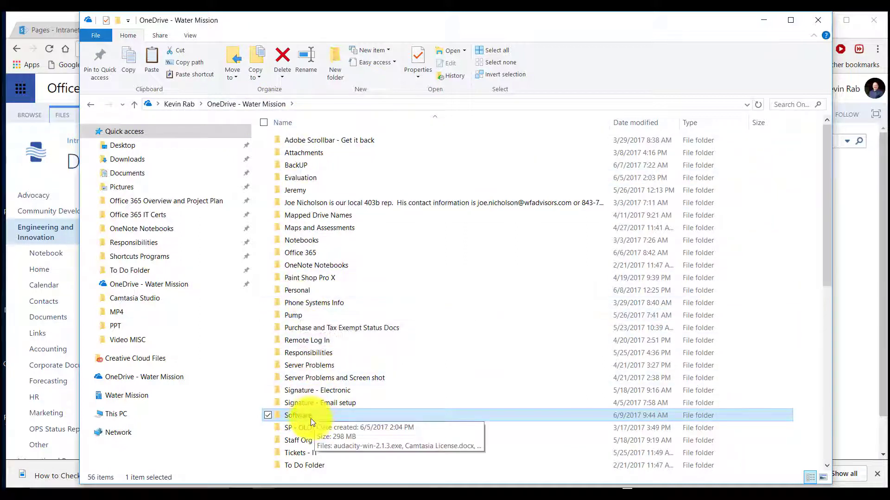
pyautogui.click(304, 352)
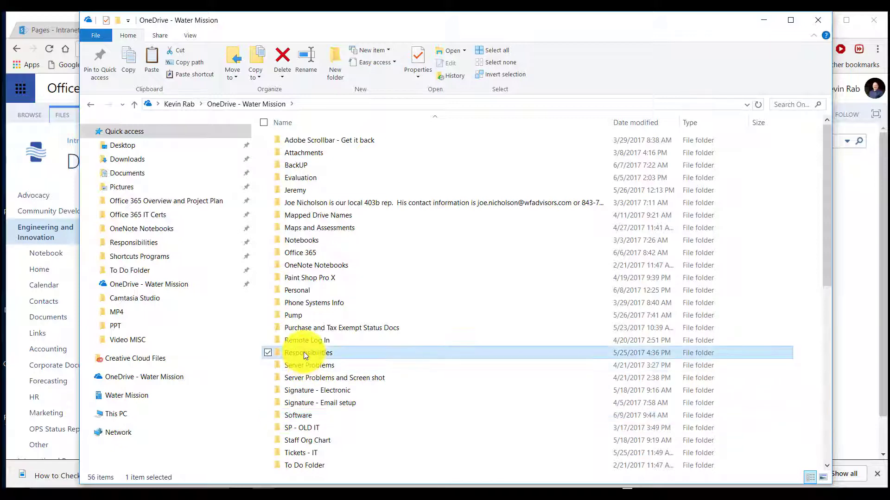
pyautogui.doubleClick(304, 352)
# Place the folder window beside the library, select its three files, and try to carry them over to the browser
pyautogui.moveTo(381, 39); pyautogui.dragTo(737, 104)
pyautogui.moveTo(694, 280); pyautogui.dragTo(623, 221)
pyautogui.moveTo(677, 291); pyautogui.dragTo(622, 213)
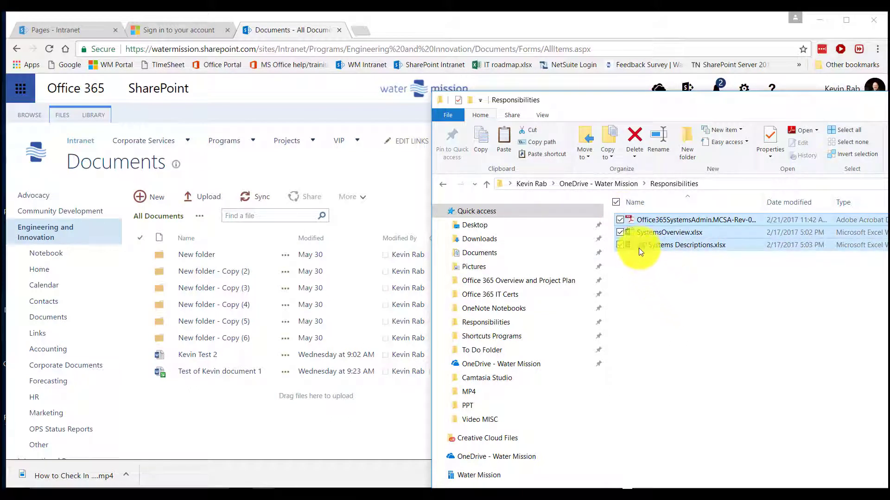
pyautogui.moveTo(643, 244); pyautogui.dragTo(257, 492)
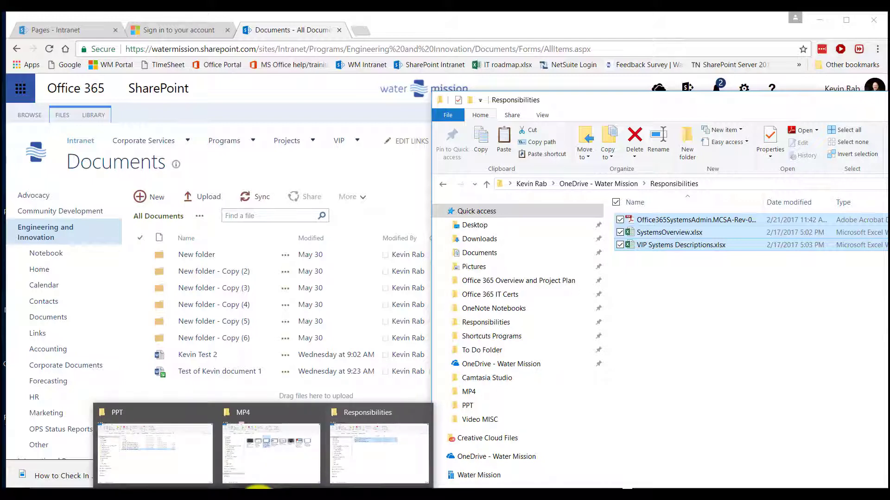
pyautogui.moveTo(258, 490); pyautogui.dragTo(686, 326)
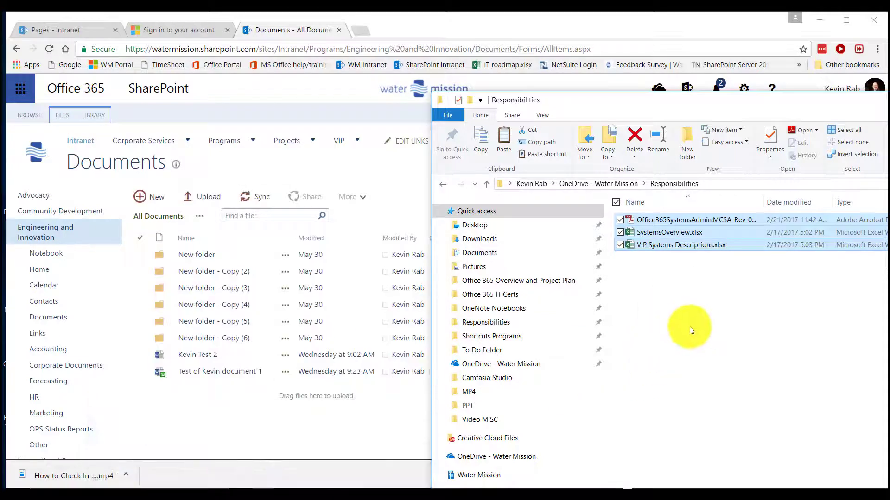
pyautogui.click(355, 429)
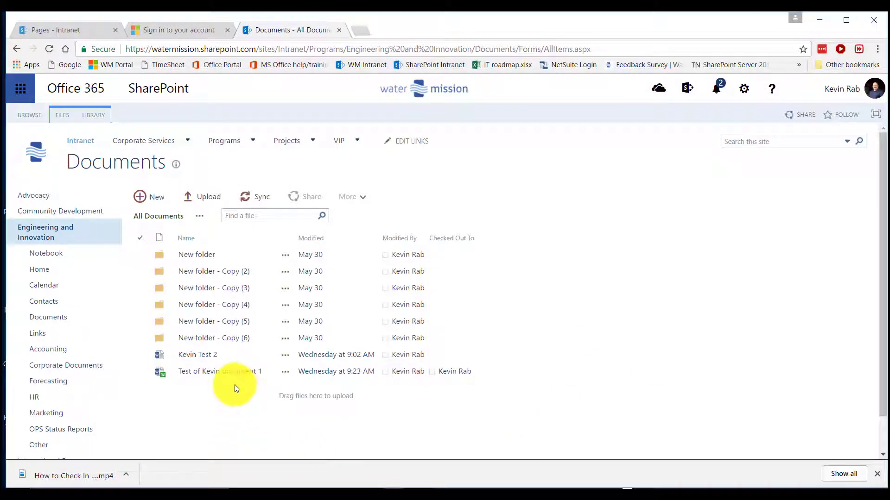
# Create a new Word document in the Documents library and rename it Test 11A
pyautogui.click(157, 200)
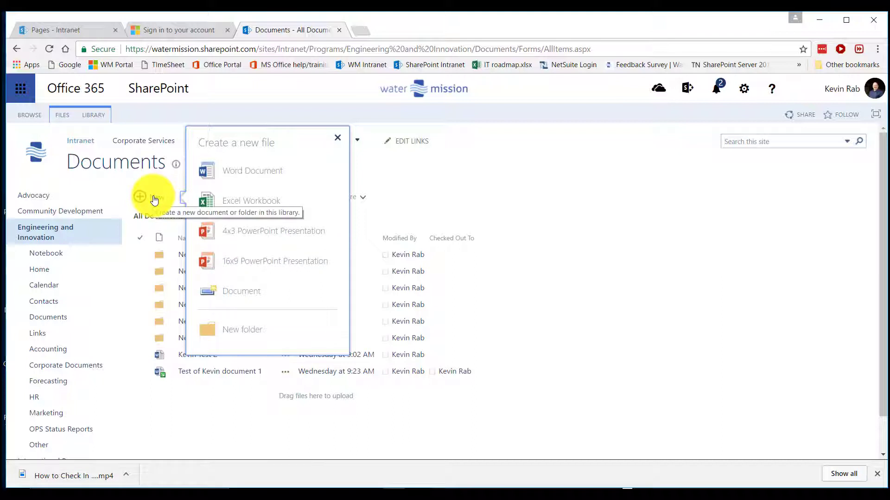
pyautogui.click(248, 171)
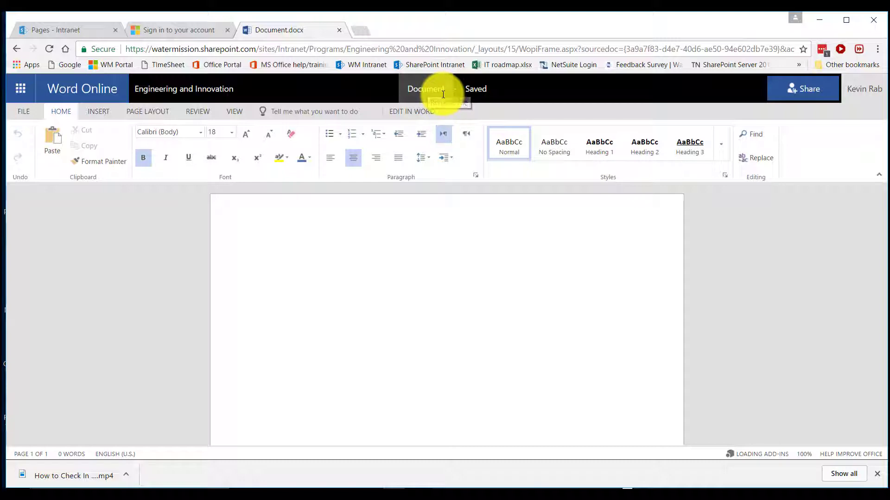
pyautogui.click(422, 97)
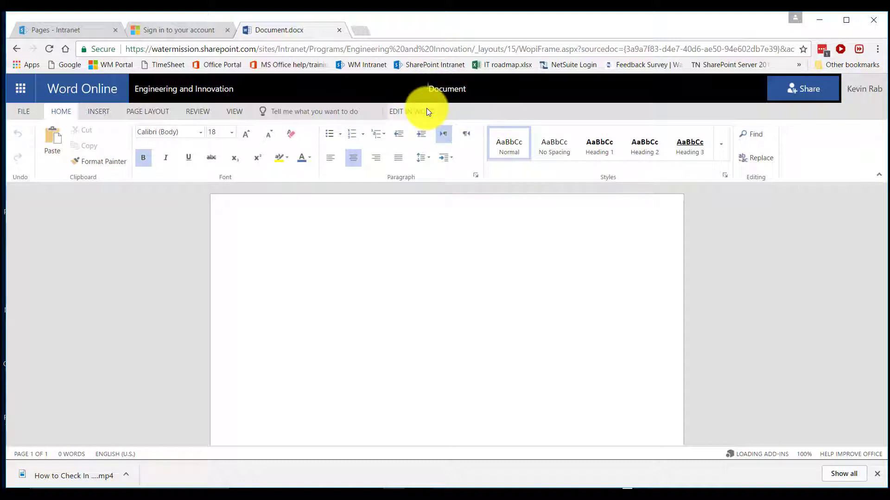
pyautogui.press('BackSpace')
pyautogui.press('BackSpace')
pyautogui.press('BackSpace')
pyautogui.press('BackSpace')
pyautogui.press('BackSpace')
pyautogui.press('BackSpace')
pyautogui.press('BackSpace')
pyautogui.press('BackSpace')
pyautogui.write('TEst 11A')
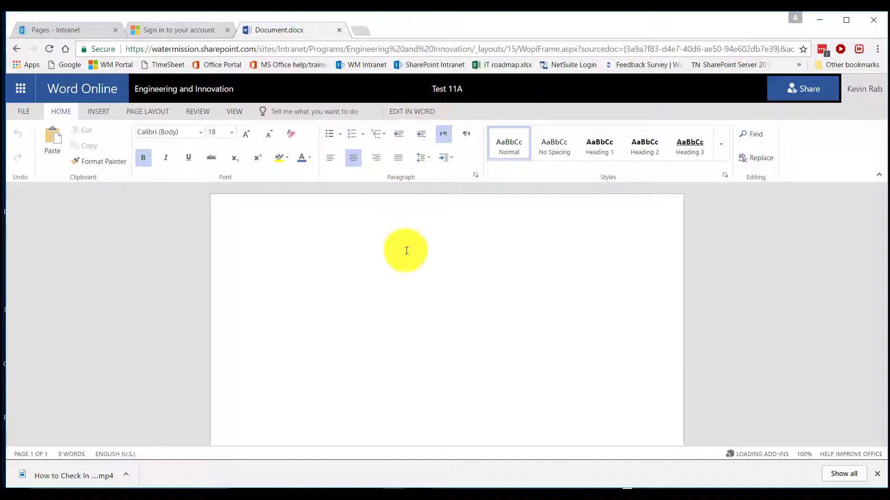
pyautogui.click(406, 251)
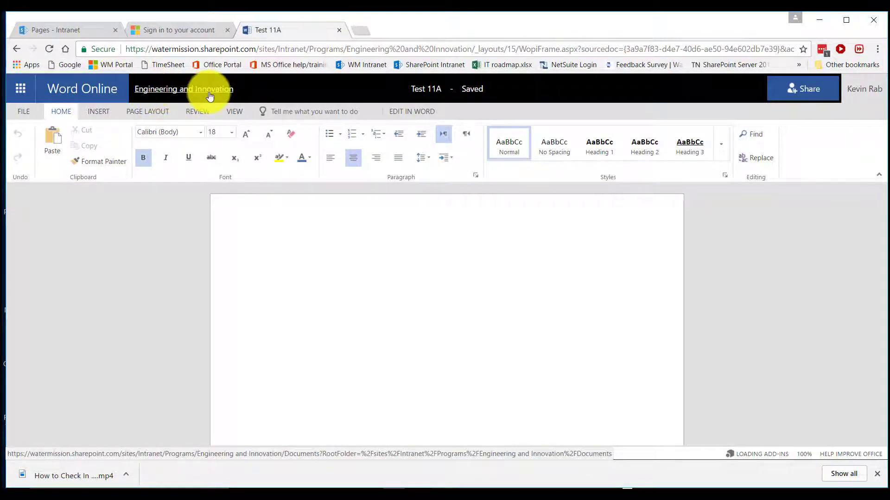
# Return from the document to the Engineering and Innovation Documents library and close the browser's downloads bar
pyautogui.click(178, 93)
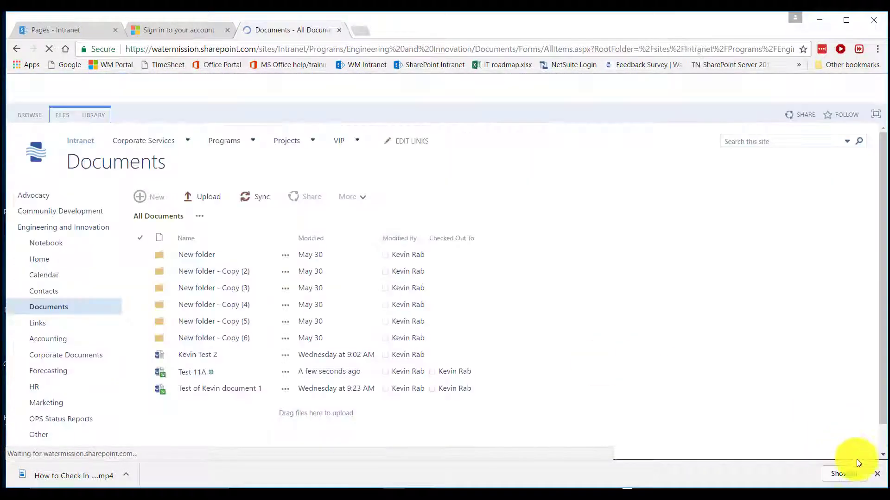
pyautogui.click(874, 476)
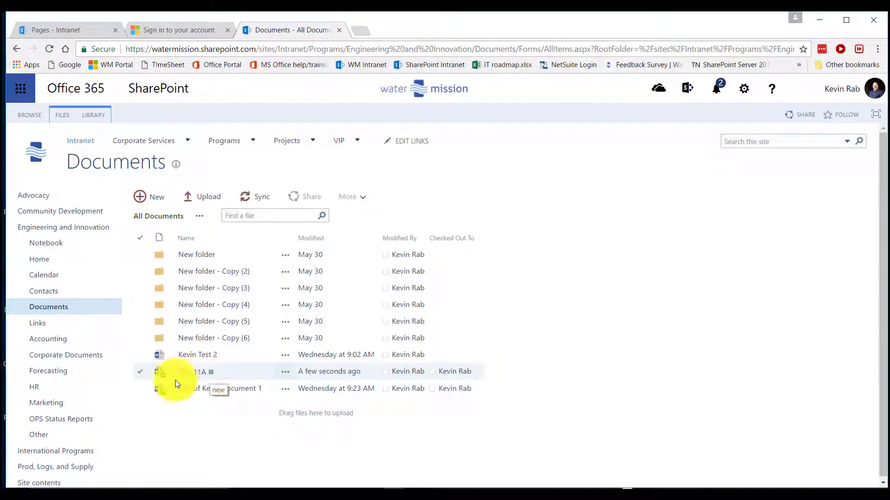
pyautogui.moveTo(162, 376)
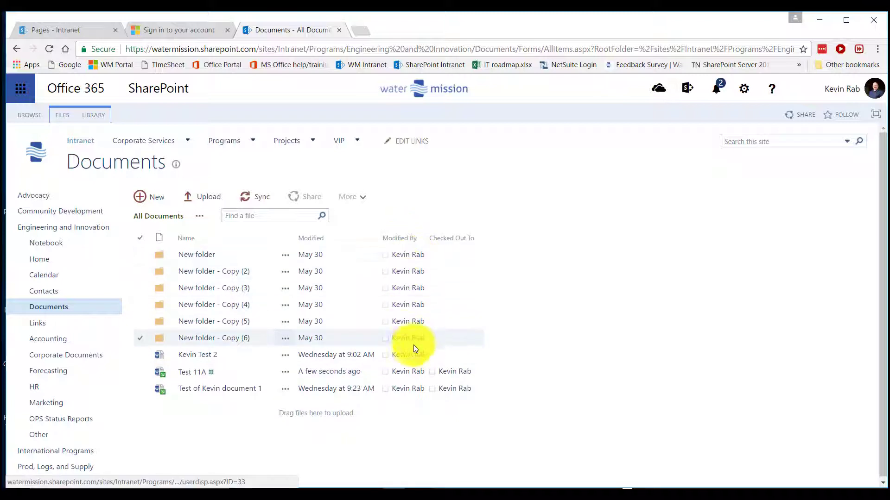
pyautogui.click(411, 371)
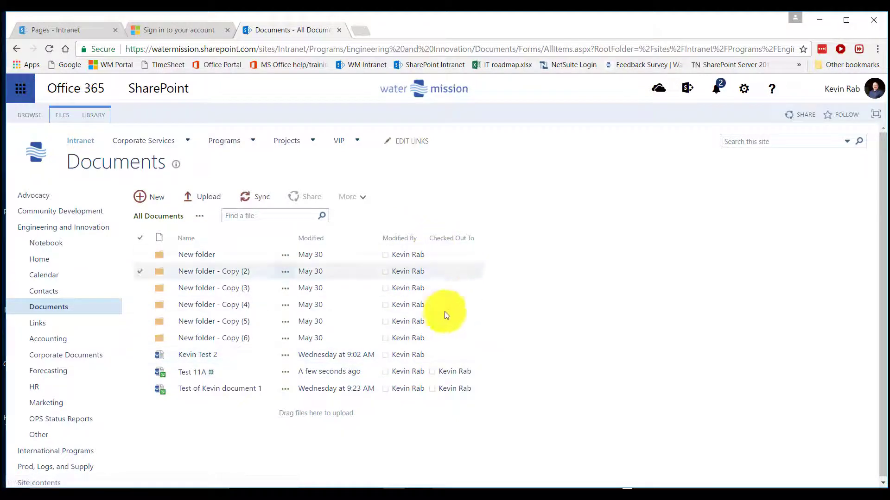
# Open the preview card of Test 11A and show its additional file actions
pyautogui.click(298, 385)
pyautogui.click(288, 377)
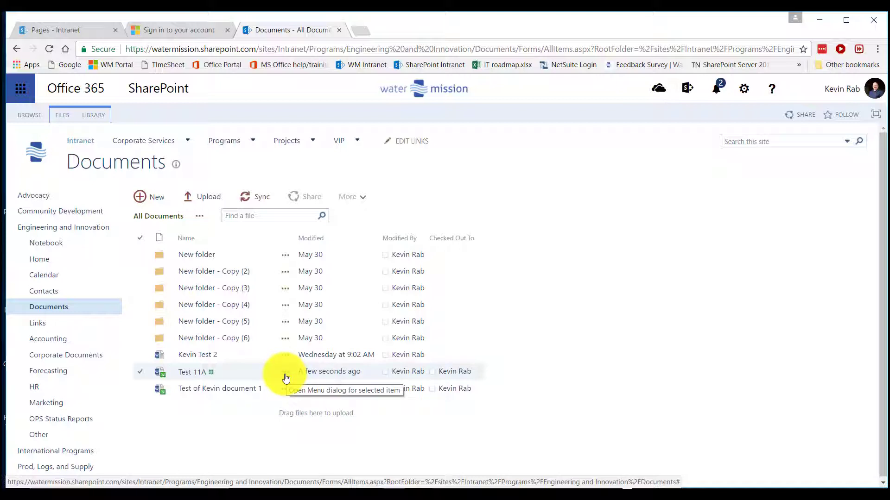
pyautogui.click(285, 375)
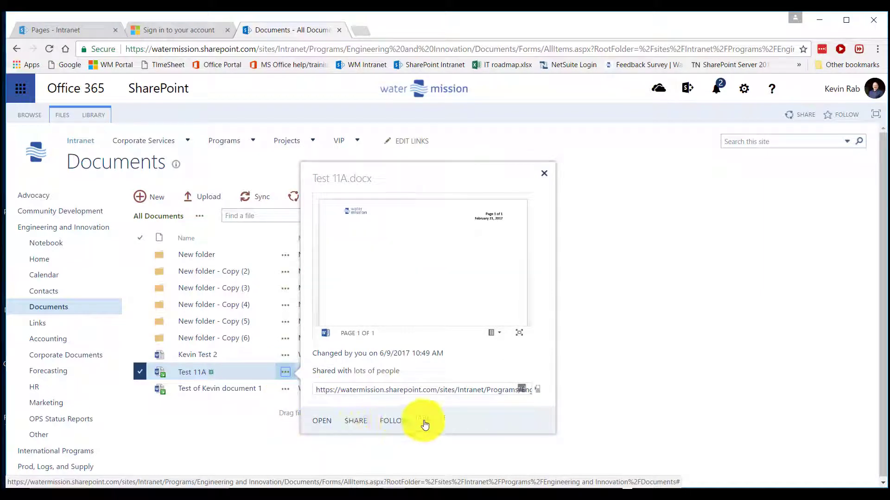
pyautogui.click(426, 422)
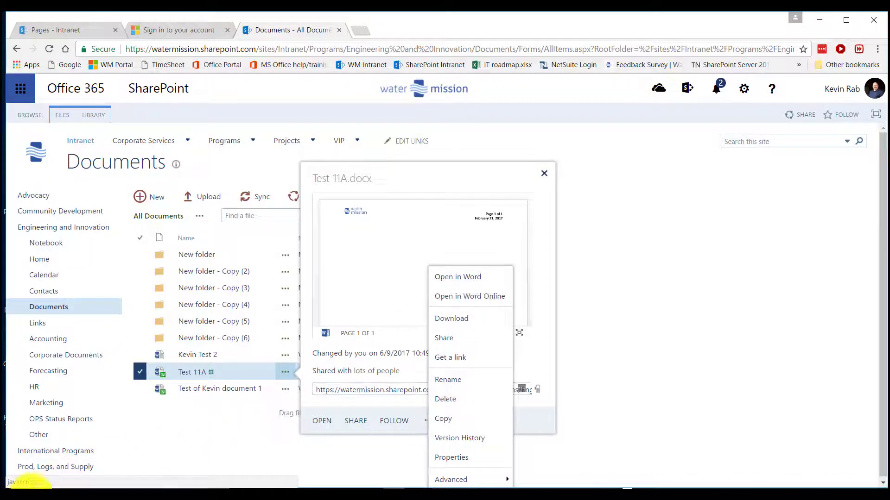
# Look through the computer's installed programs for Word 2016
pyautogui.click(14, 487)
pyautogui.scroll(-15, 69, 431)
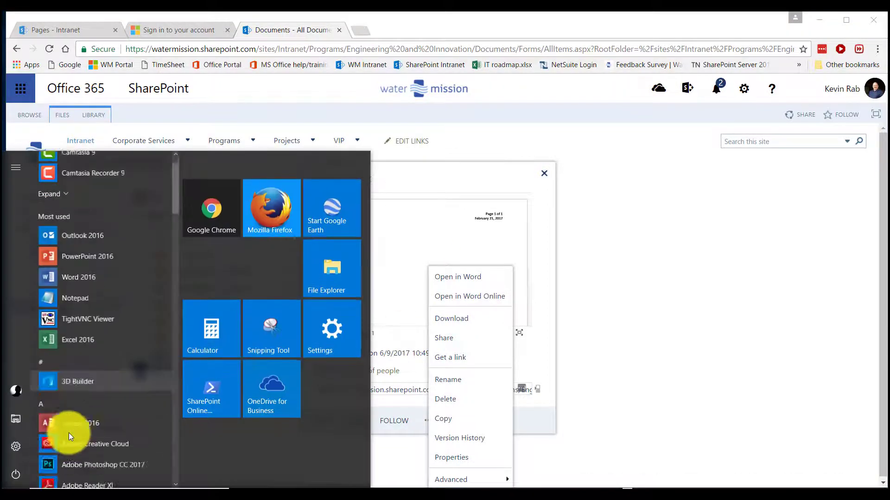
pyautogui.scroll(-15, 70, 426)
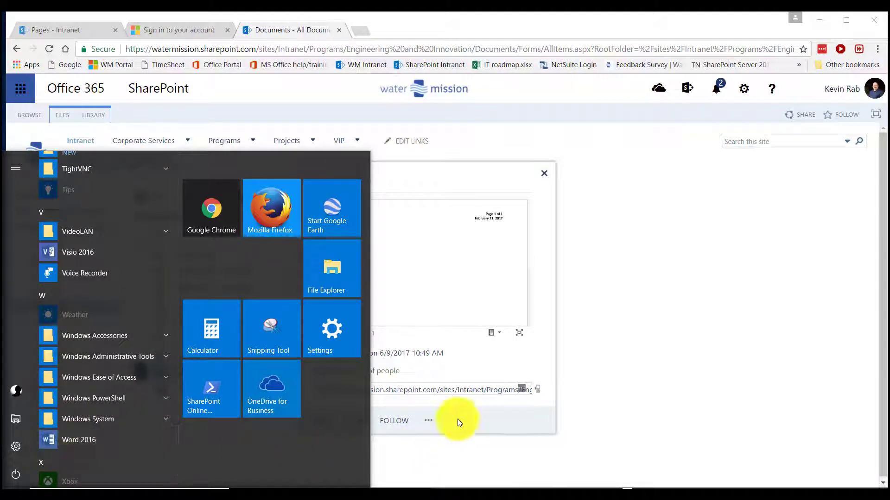
# Open the sharing dialog for Test 11A from its file actions and add the Office 365 Systems Admin as invitee
pyautogui.click(431, 421)
pyautogui.click(424, 421)
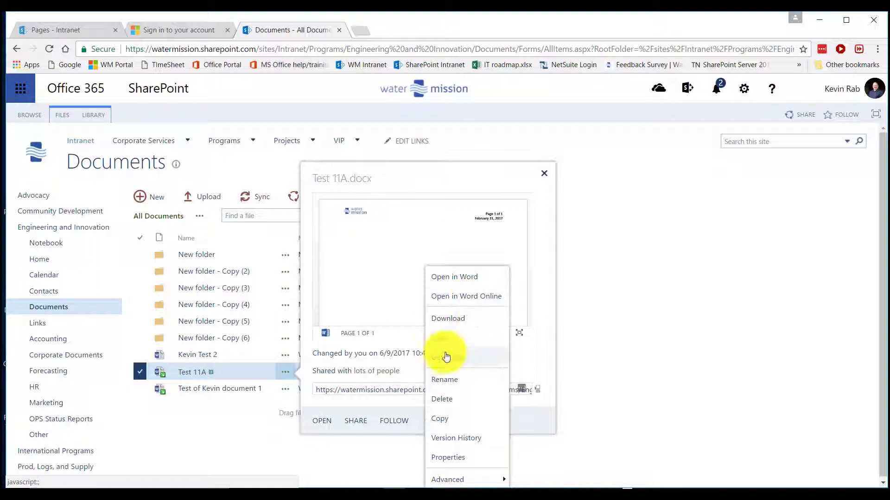
pyautogui.moveTo(463, 479)
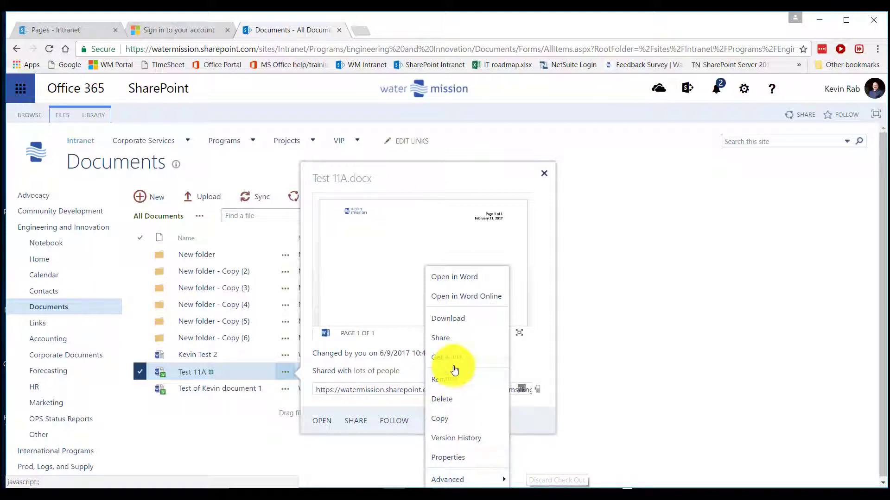
pyautogui.click(447, 342)
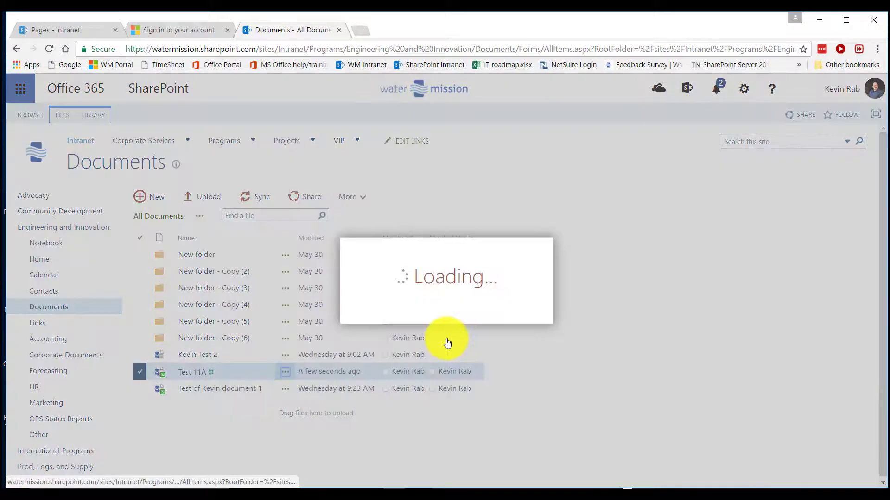
pyautogui.click(386, 228)
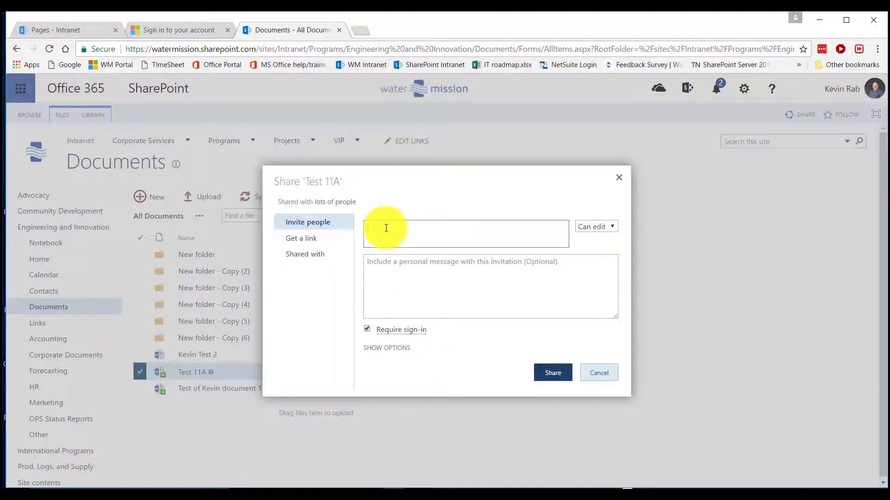
pyautogui.write('kevi')
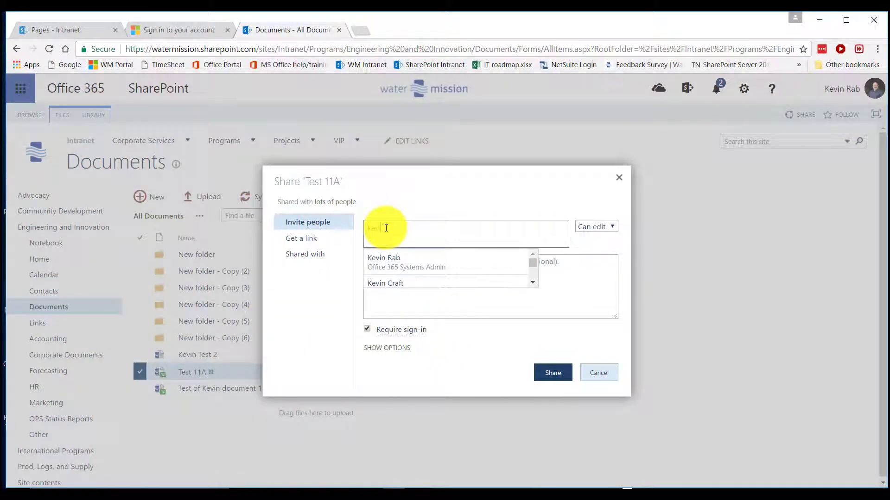
pyautogui.click(391, 267)
# Try to share Test 11A with edit permission and an email invitation, without requiring sign-in
pyautogui.click(365, 329)
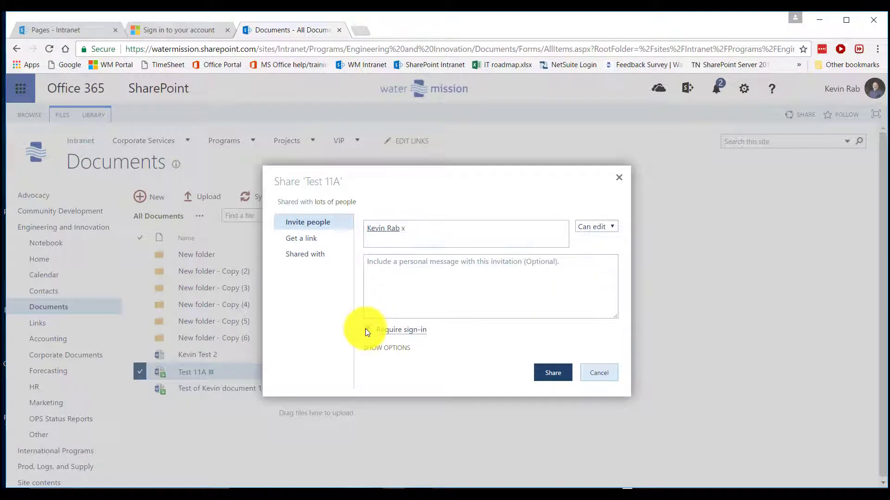
pyautogui.click(371, 345)
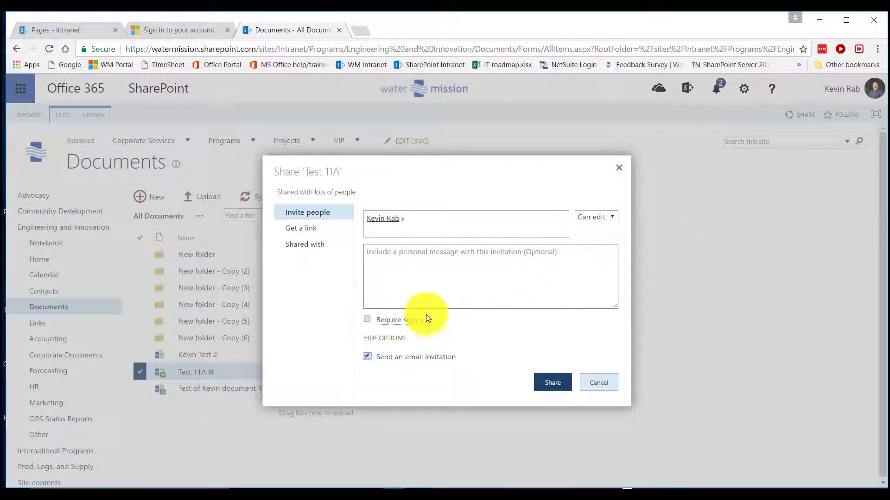
pyautogui.click(612, 217)
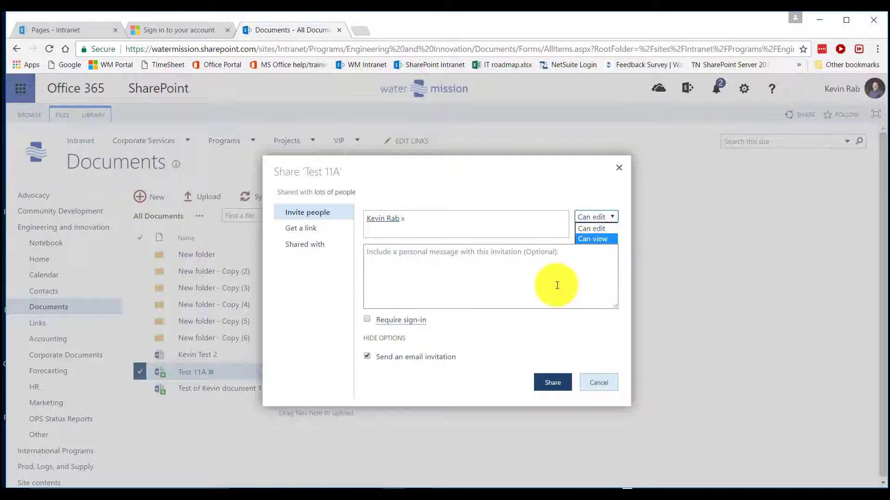
pyautogui.click(546, 384)
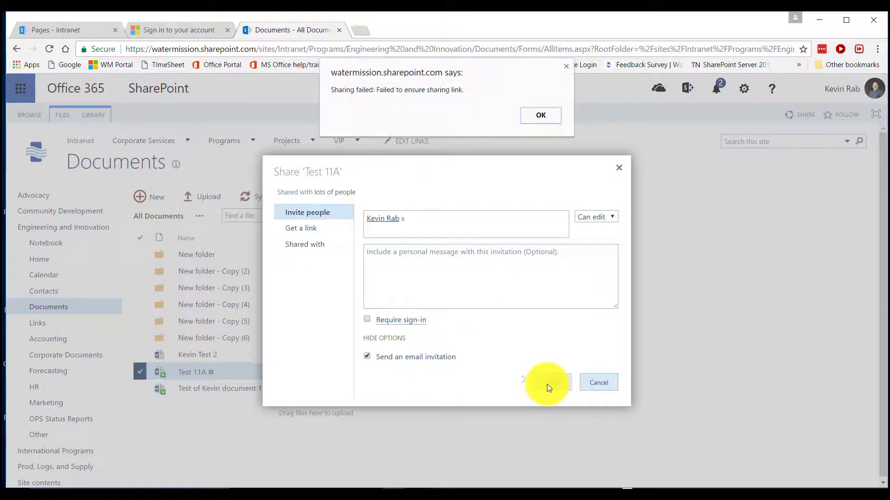
pyautogui.click(527, 113)
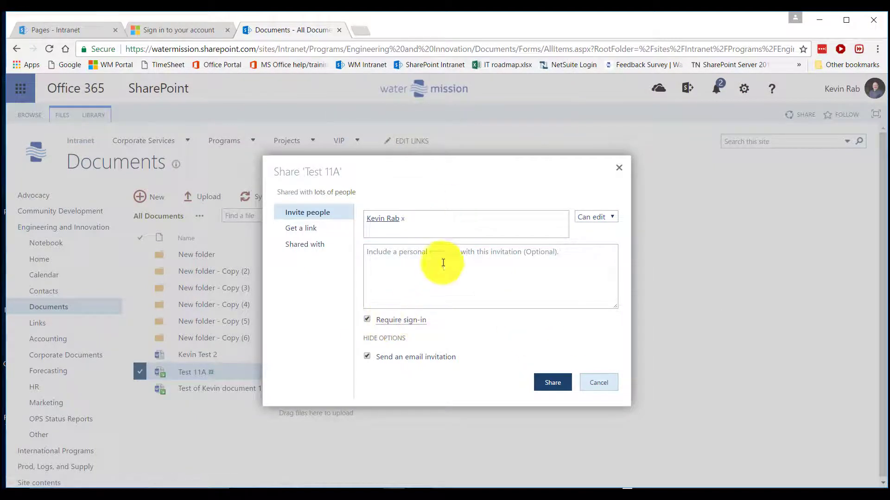
# Share Test 11A with edit permission, sign-in required and an email invitation
pyautogui.click(547, 382)
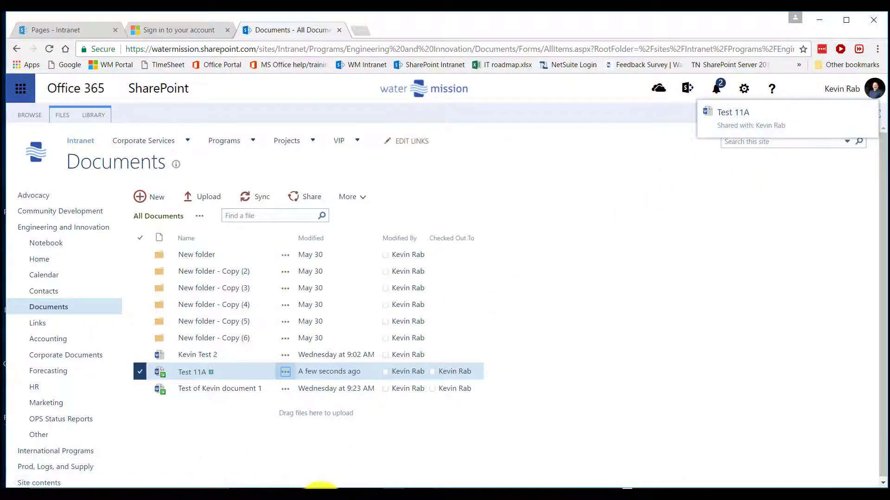
# Switch to Outlook, fetch new mail, and open Test 11A.docx from the sharing invitation email
pyautogui.click(326, 487)
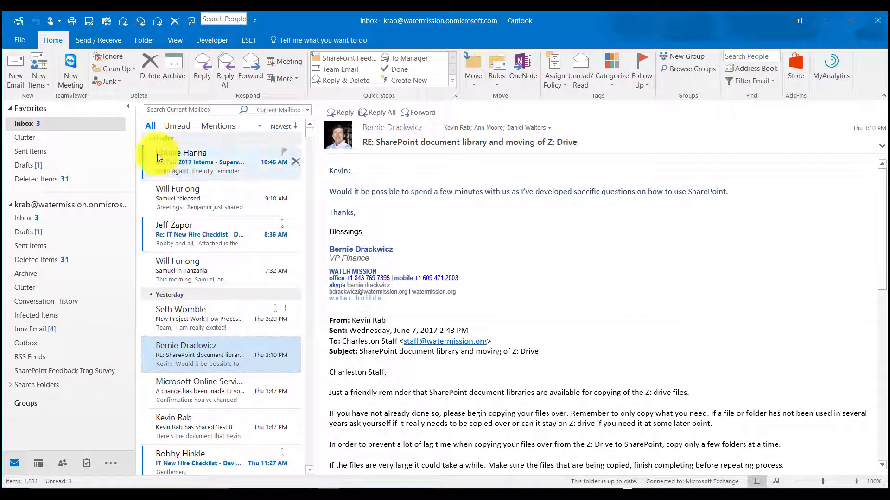
pyautogui.click(81, 40)
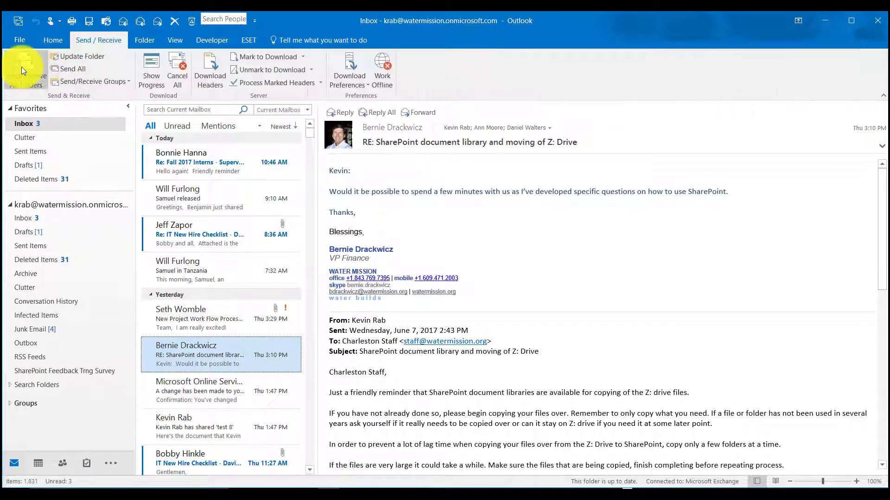
pyautogui.click(46, 40)
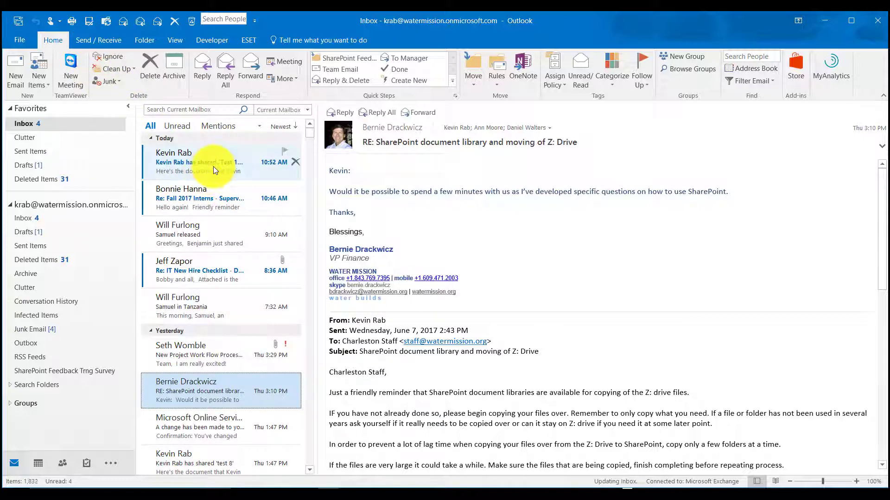
pyautogui.click(213, 166)
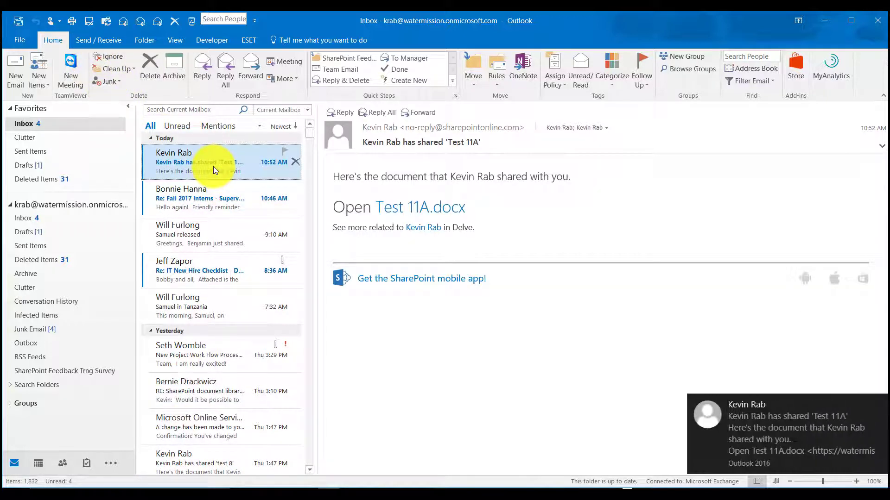
pyautogui.click(401, 212)
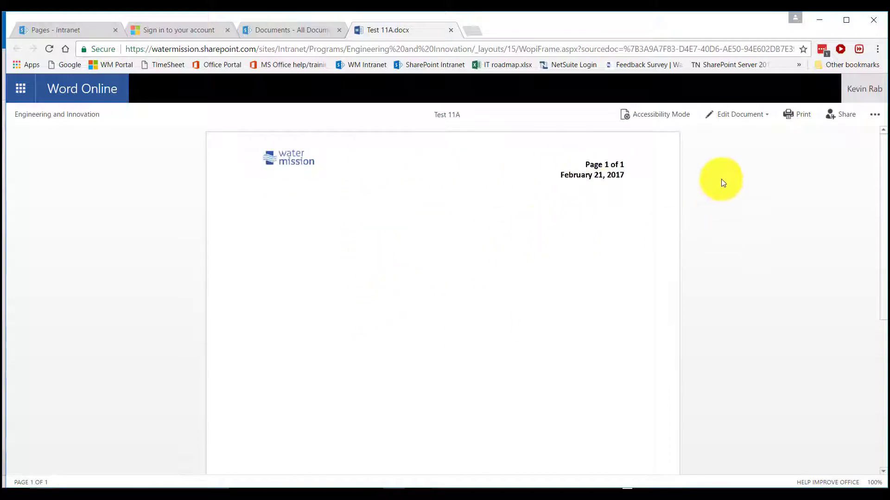
# Open Test 11A for editing in desktop Word 2016 and accept the security warning
pyautogui.click(732, 114)
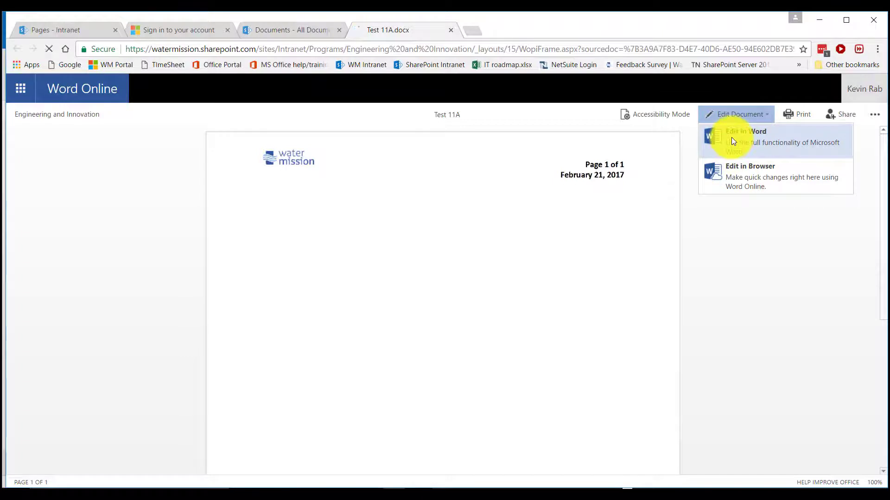
pyautogui.click(731, 138)
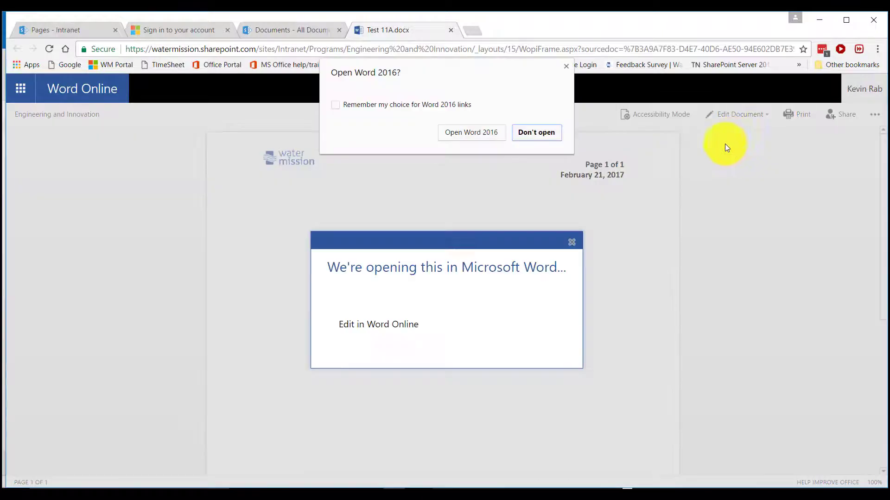
pyautogui.click(451, 135)
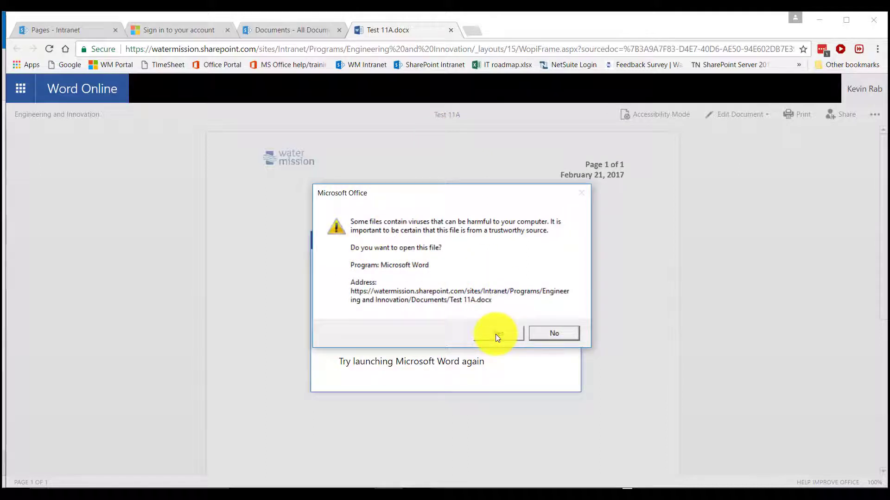
pyautogui.click(496, 335)
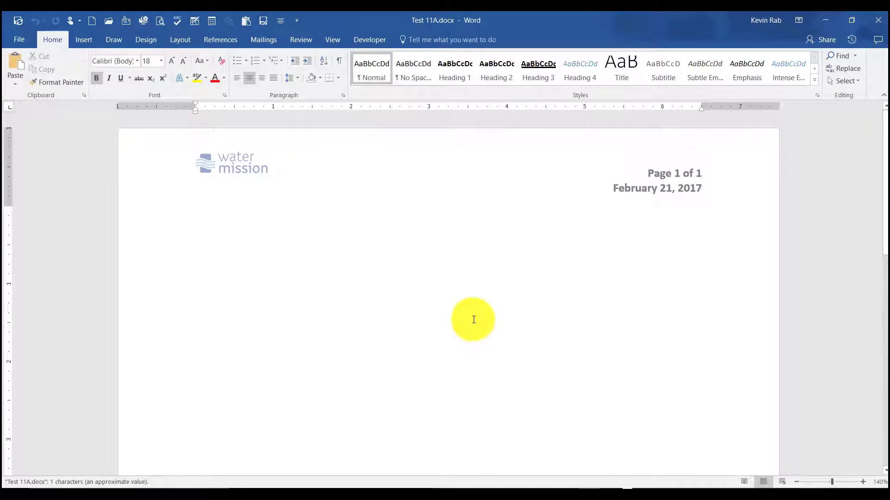
# Write "This is a test" as left-aligned text and remove bold from all the body text
pyautogui.click(239, 78)
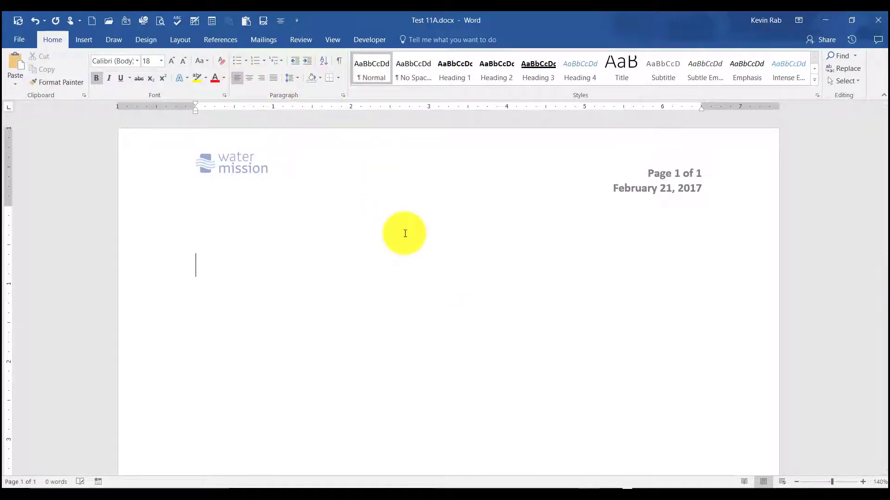
pyautogui.write('This is a ')
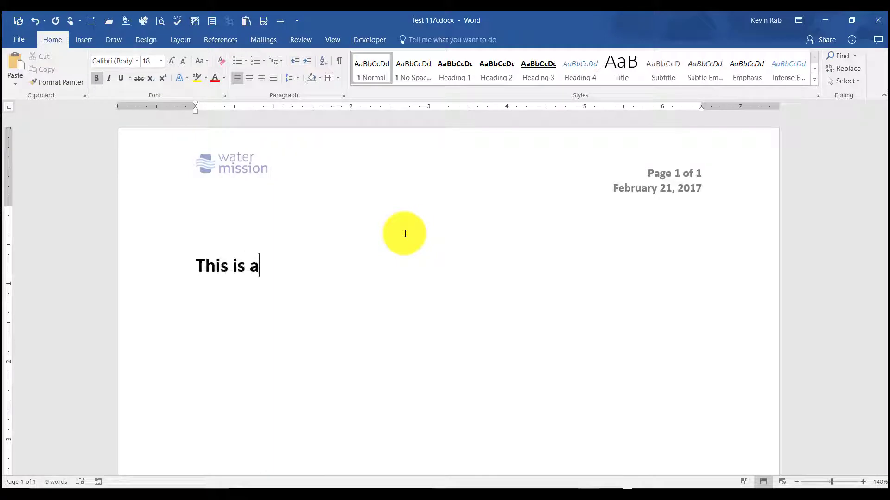
pyautogui.write('test')
pyautogui.hotkey('ctrl', 'a')
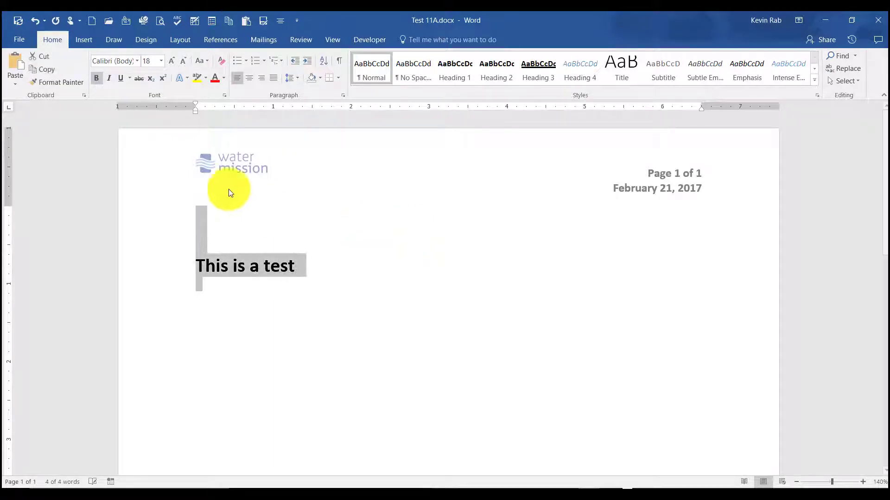
pyautogui.click(96, 78)
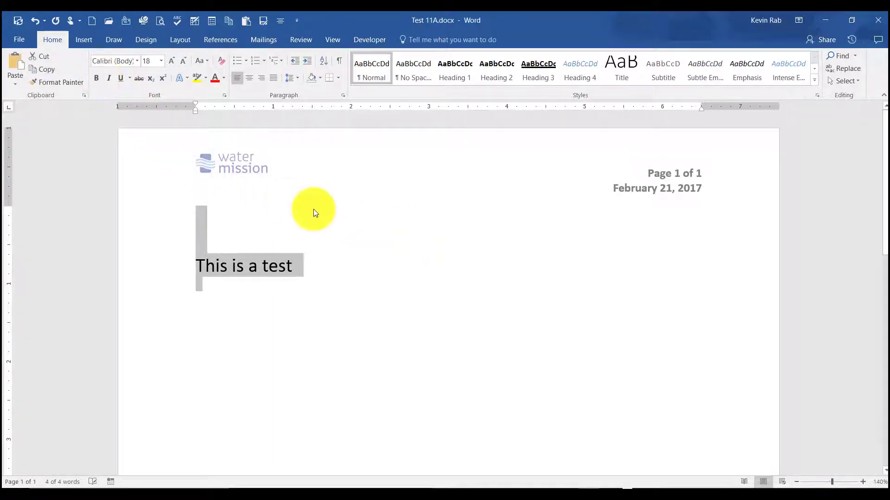
# End the sentence with a period and add "Test again" below it, leaving an empty line between them
pyautogui.click(312, 278)
pyautogui.click(294, 265)
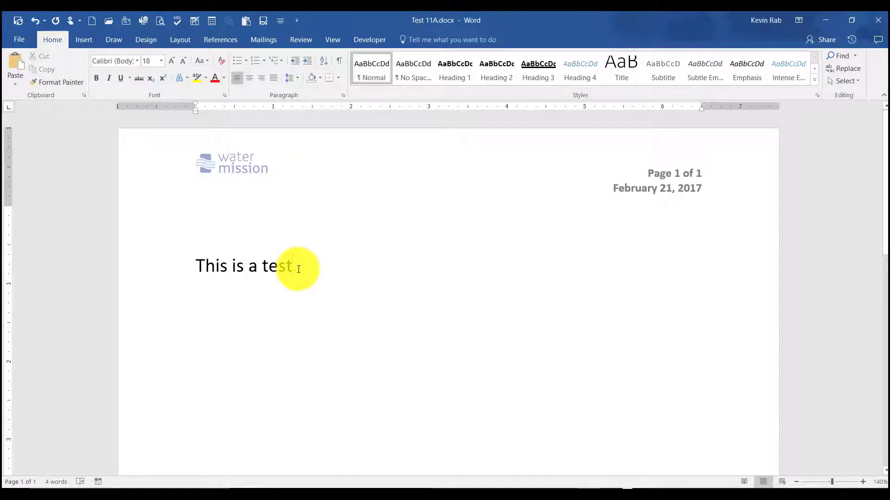
pyautogui.write('.')
pyautogui.press('Return')
pyautogui.press('Return')
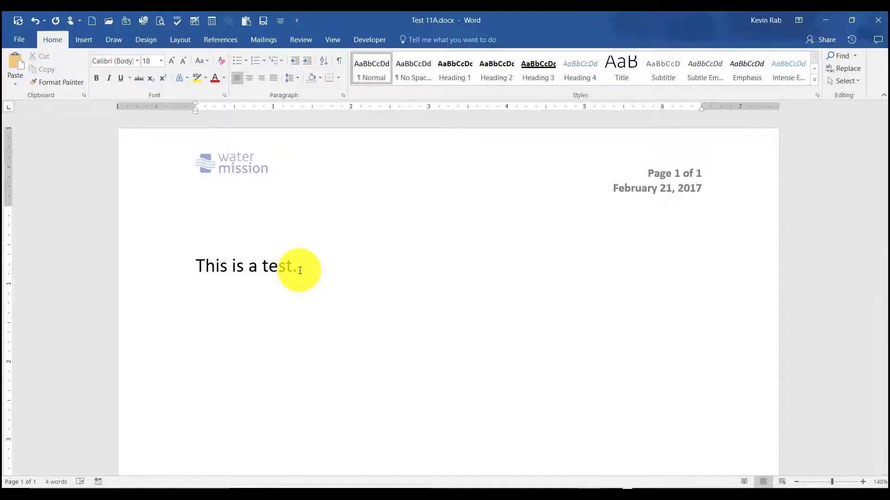
pyautogui.write('Test again')
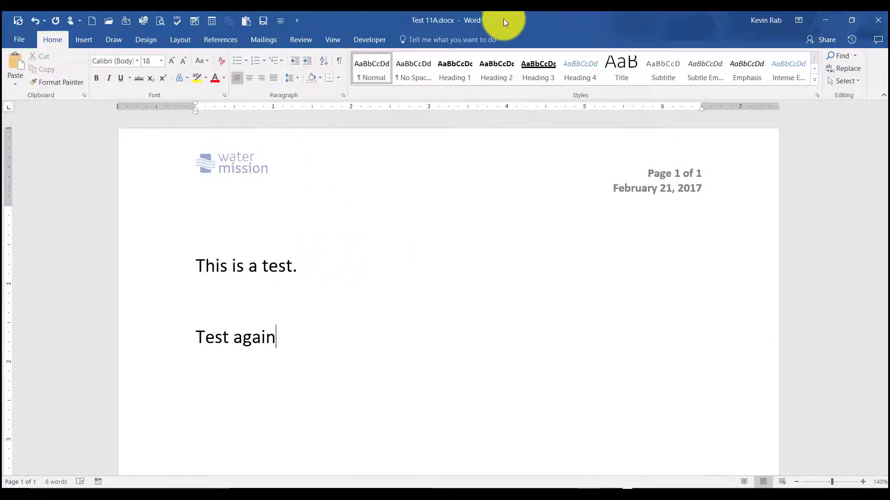
# Find Word 2016 in the list of installed programs and return to the document without launching it
pyautogui.moveTo(504, 18); pyautogui.dragTo(449, 11)
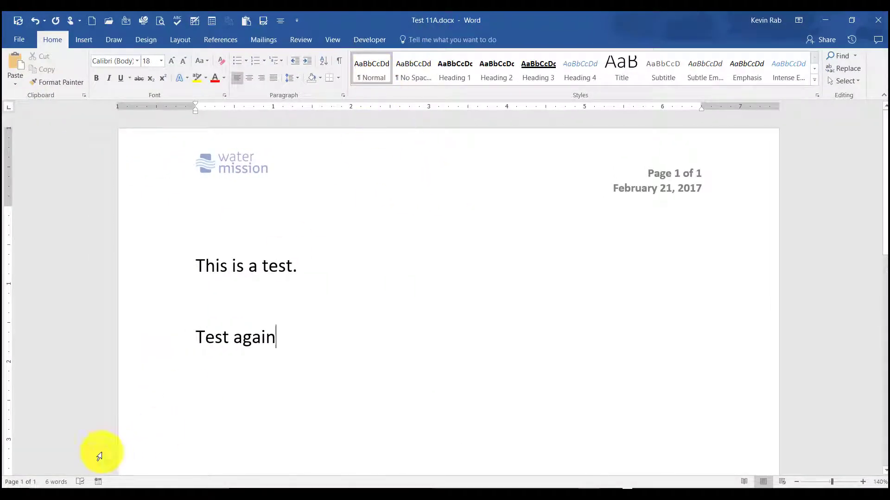
pyautogui.click(10, 486)
pyautogui.scroll(-10, 79, 442)
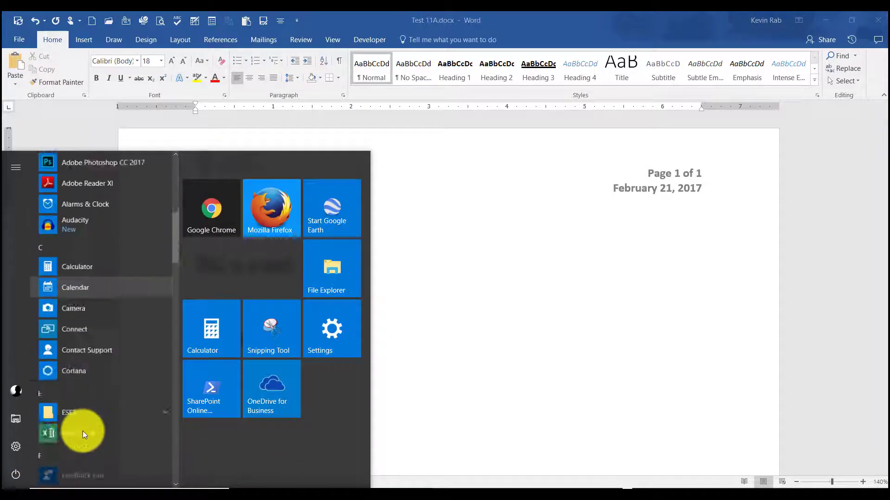
pyautogui.scroll(-20, 82, 431)
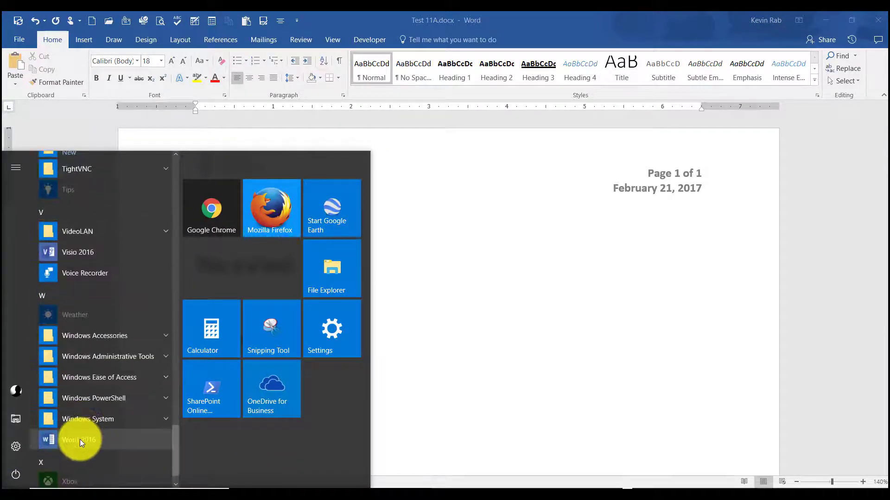
pyautogui.click(582, 283)
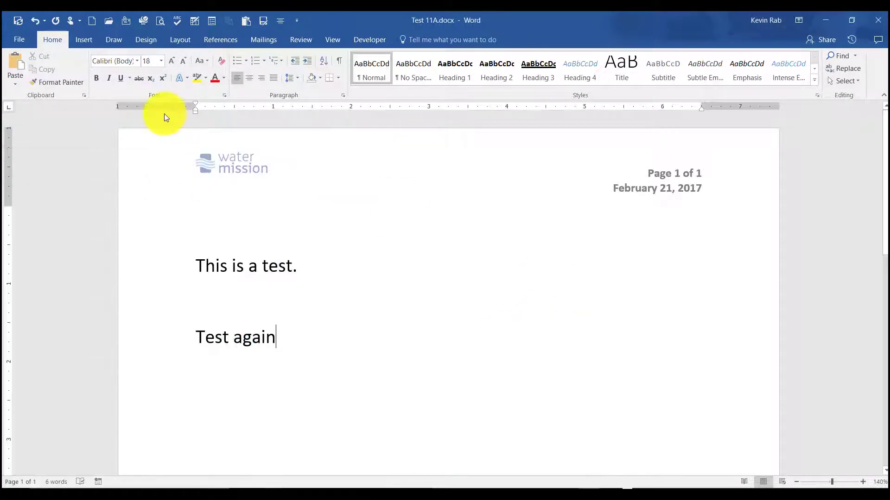
# Save Test 11A, check it in as a minor version (draft), and close Word
pyautogui.click(19, 18)
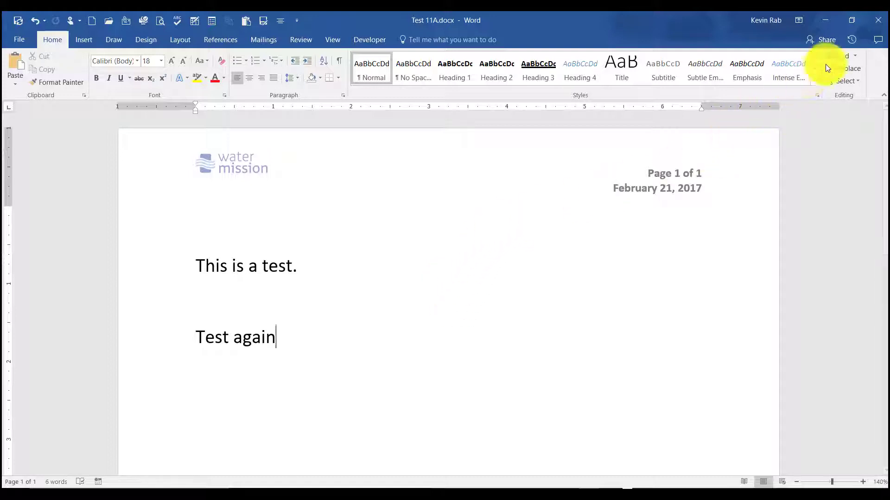
pyautogui.click(878, 20)
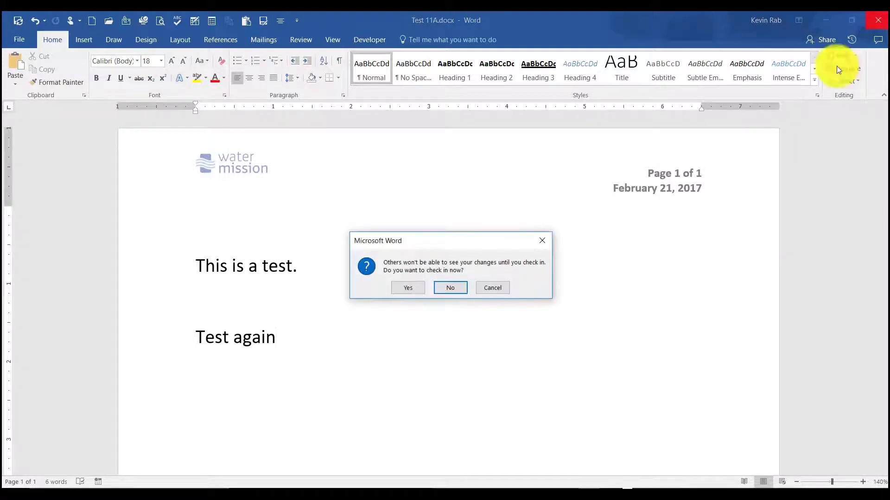
pyautogui.click(406, 287)
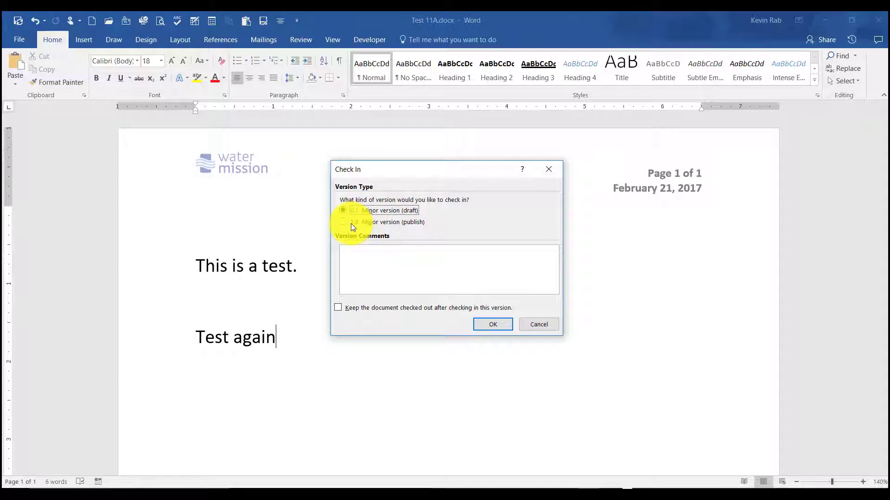
pyautogui.click(483, 324)
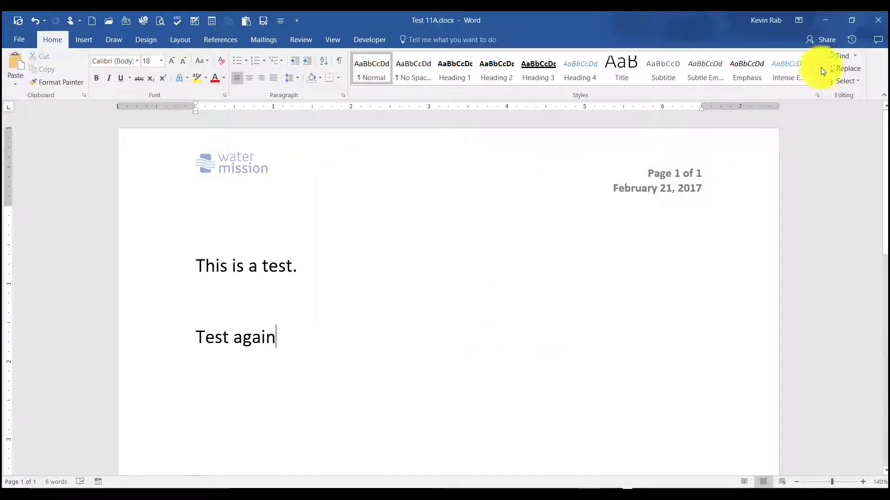
pyautogui.click(874, 21)
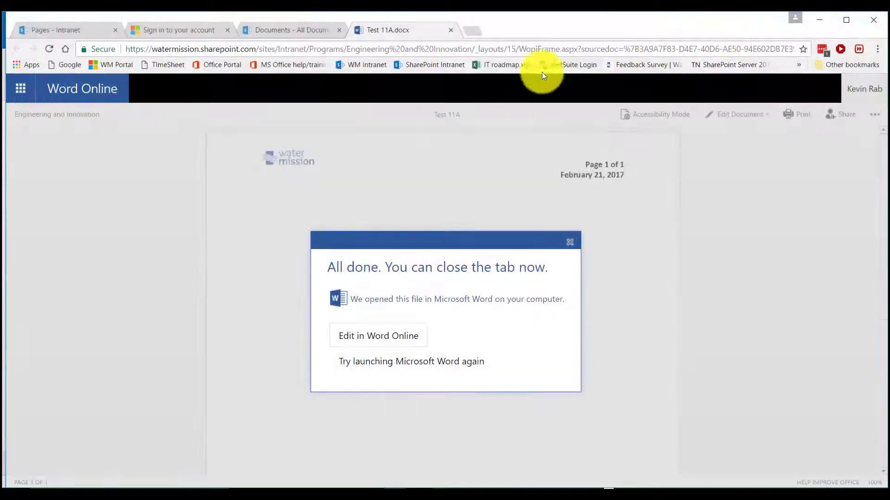
# Return to the Engineering and Innovation document library and copy Test 11A's view link that requires no sign-in
pyautogui.click(570, 243)
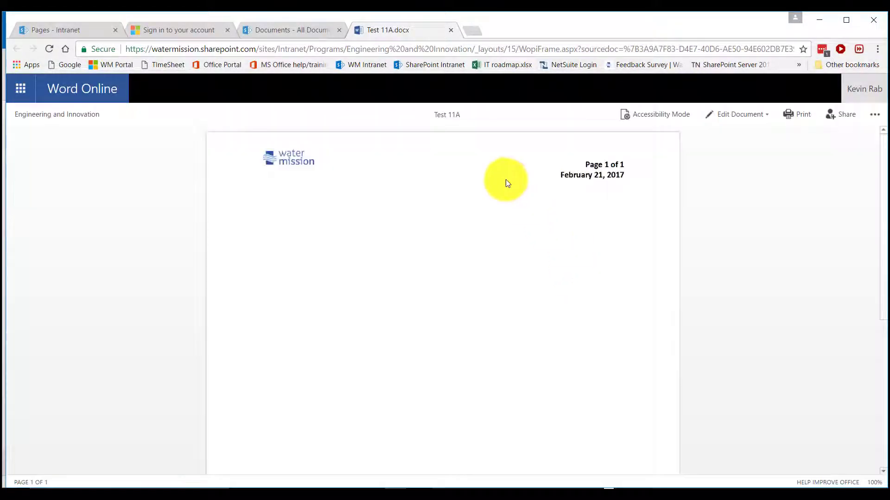
pyautogui.click(35, 115)
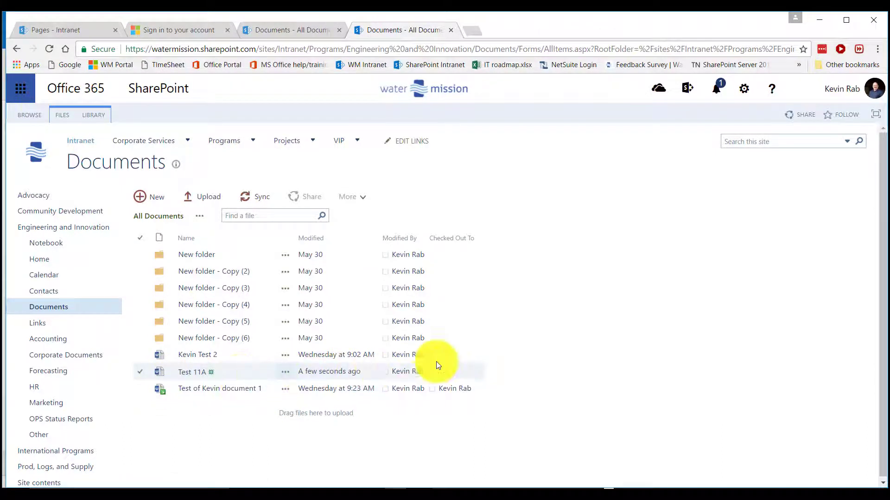
pyautogui.click(285, 372)
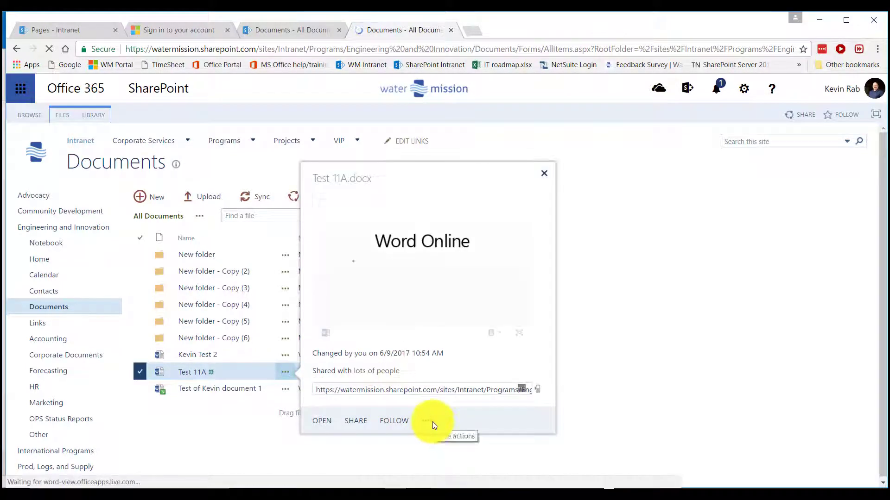
pyautogui.click(433, 423)
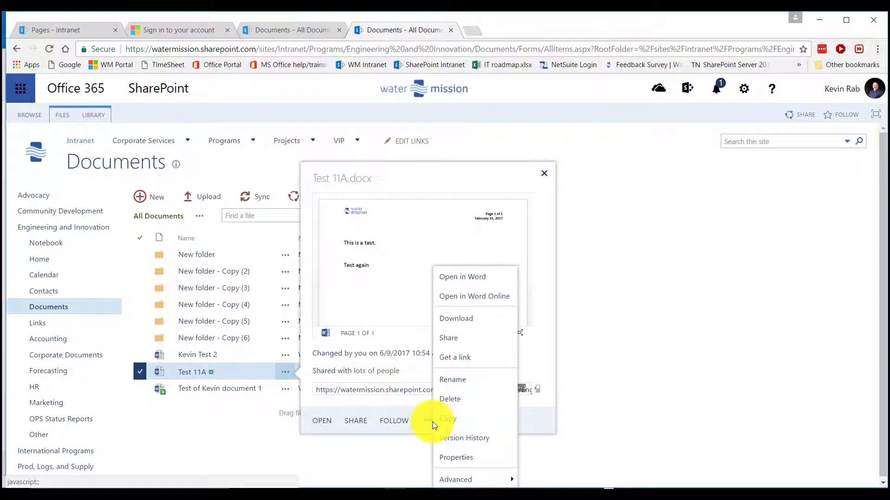
pyautogui.click(445, 365)
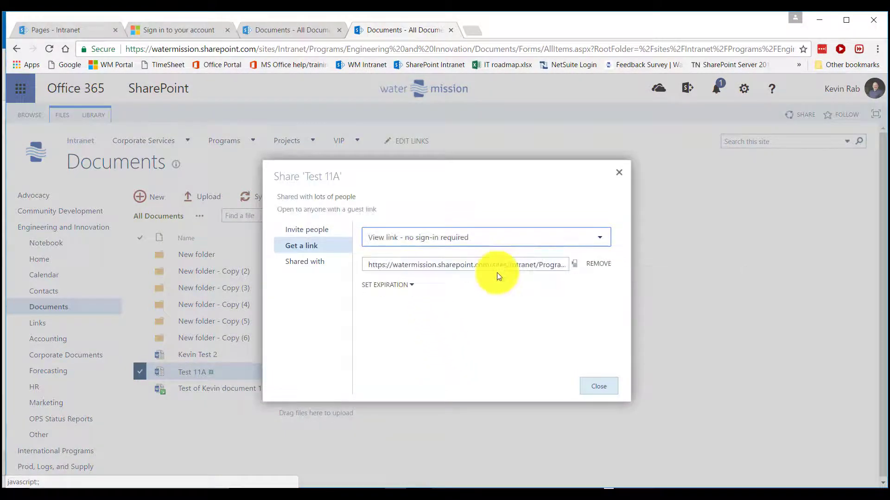
pyautogui.click(483, 265)
pyautogui.rightClick(482, 265)
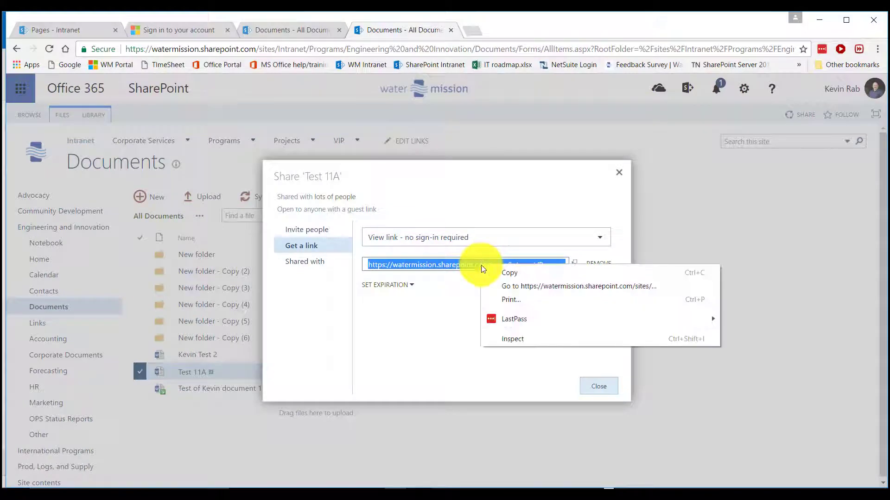
pyautogui.click(495, 276)
# Switch to Outlook, create a new email, and paste the copied sharing link into the message body
pyautogui.click(323, 484)
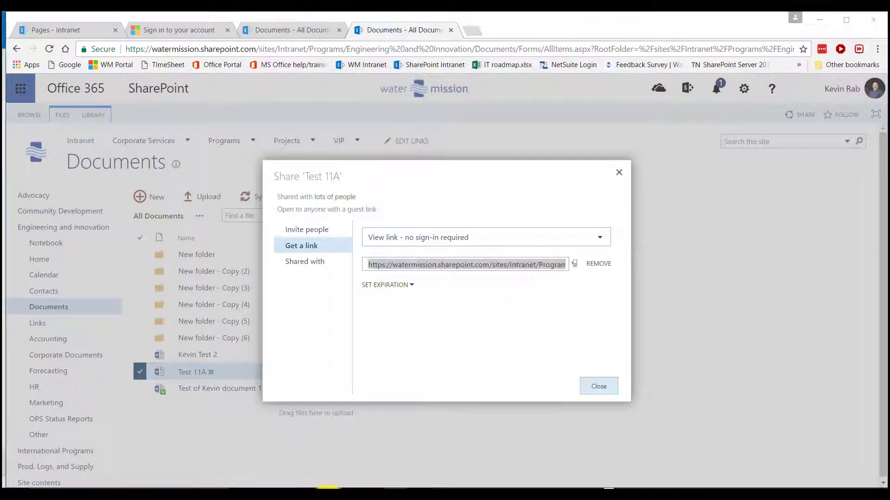
pyautogui.click(19, 74)
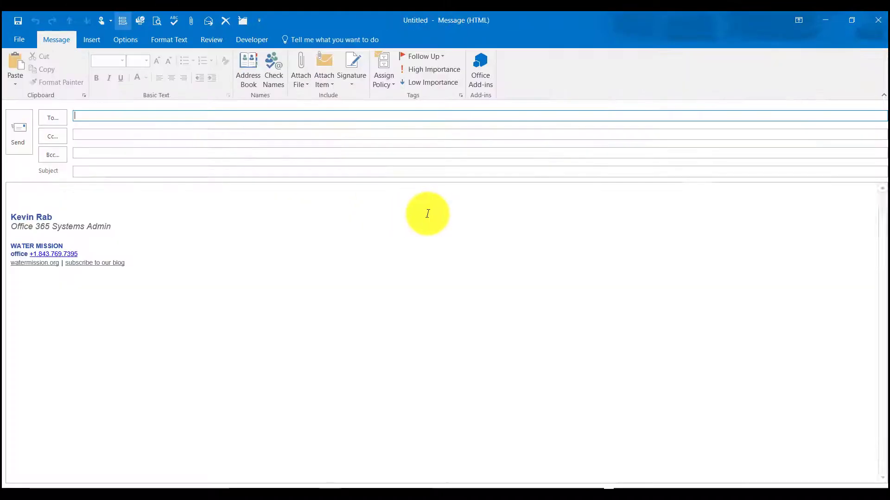
pyautogui.click(167, 201)
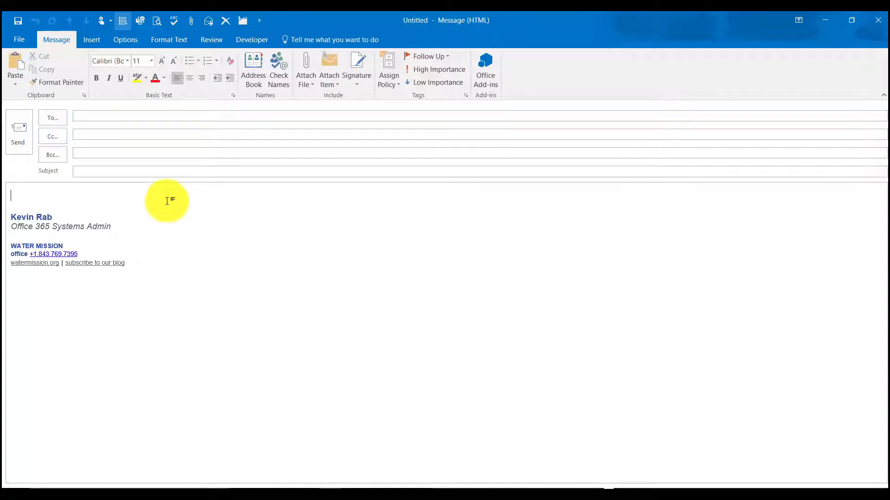
pyautogui.hotkey('ctrl', 'v')
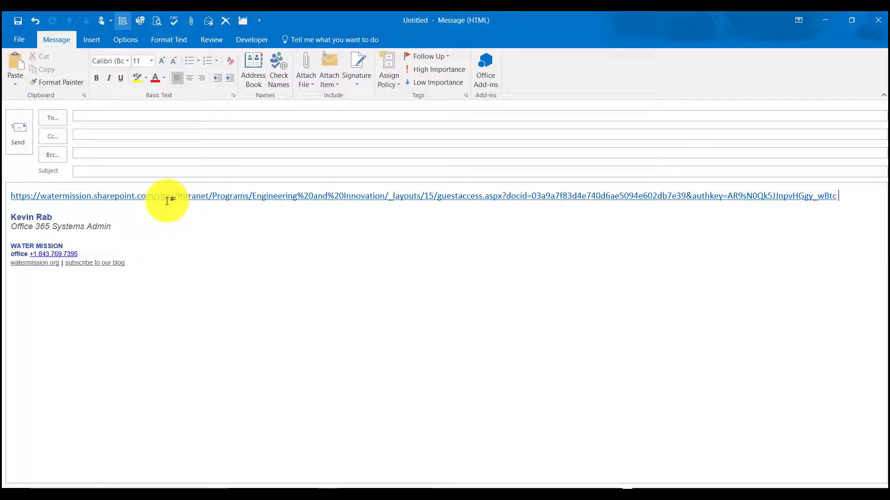
# Discard the unsent email containing the sharing link and return to Test 11A's sharing dialog in SharePoint
pyautogui.click(877, 21)
pyautogui.click(461, 288)
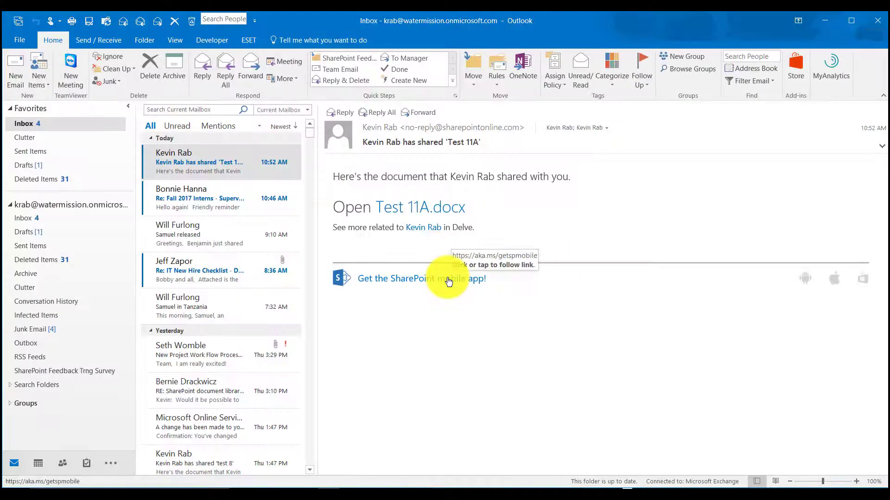
pyautogui.click(822, 14)
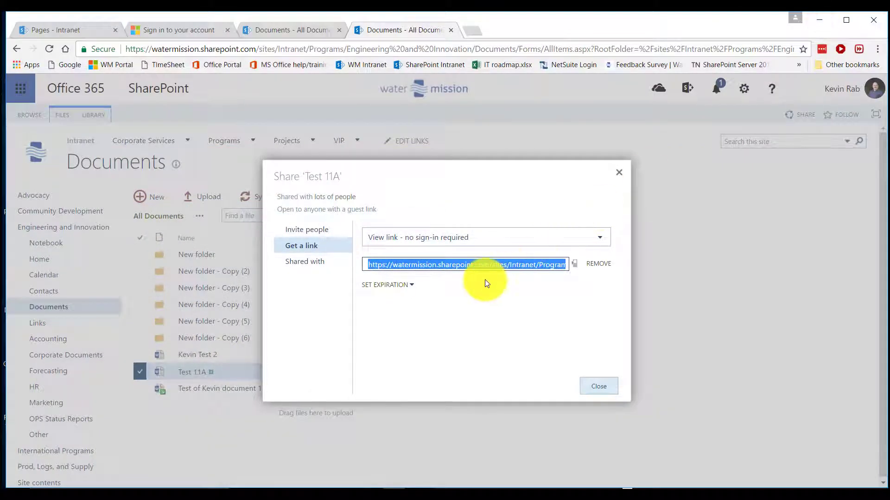
# Review who Test 11A is shared with, and look at the library's sync option without starting a sync
pyautogui.click(313, 267)
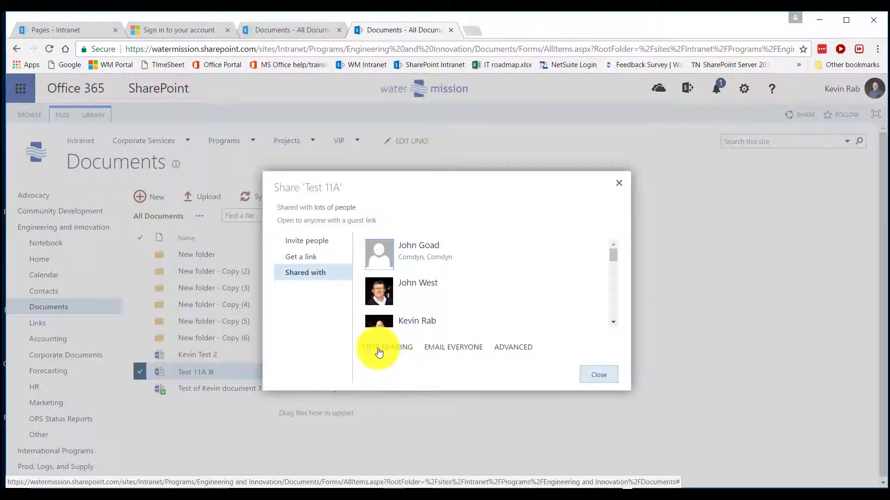
pyautogui.click(583, 373)
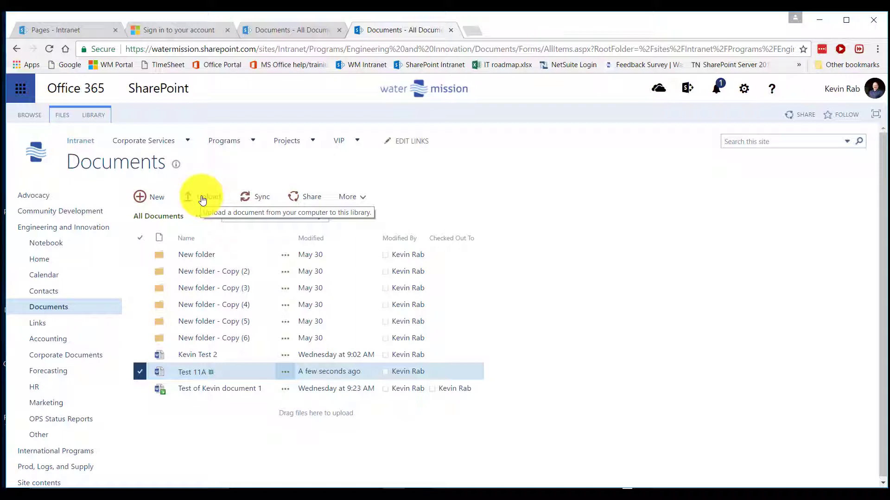
pyautogui.click(251, 199)
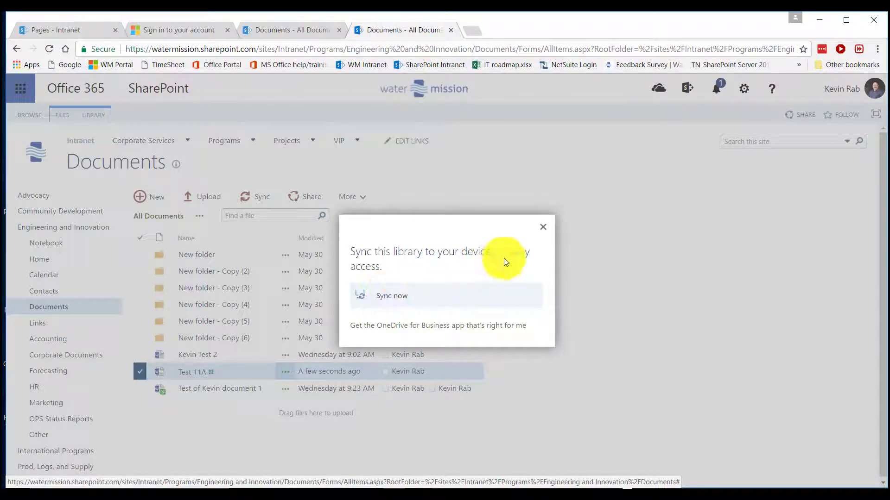
pyautogui.click(542, 227)
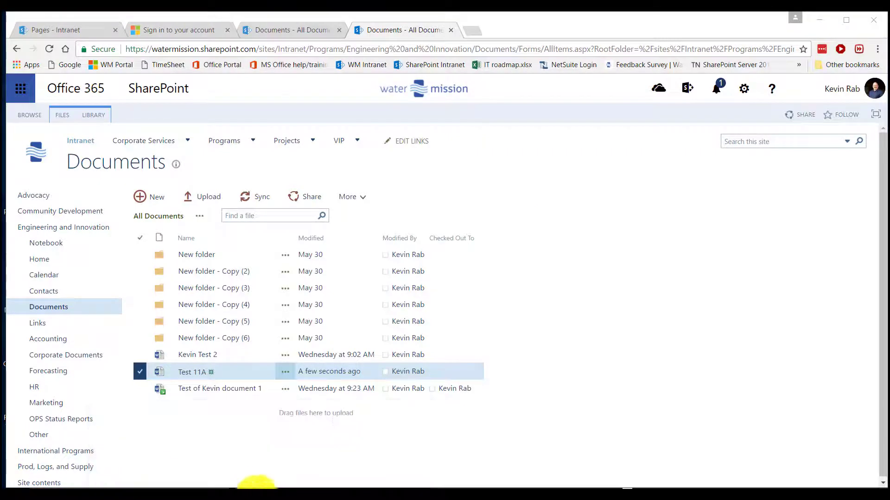
# Look through the OneDrive - Water Mission and Water Mission synced folders in a new File Explorer window, including folder T, and close it
pyautogui.rightClick(262, 488)
pyautogui.click(228, 438)
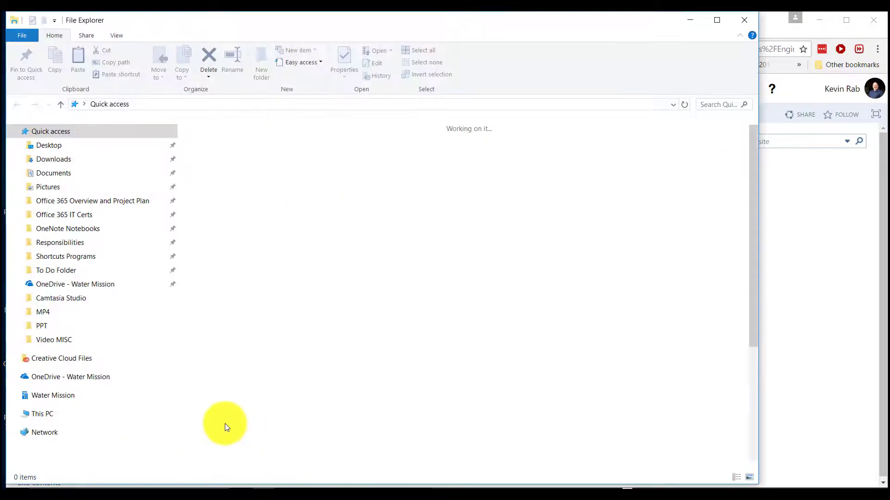
pyautogui.click(46, 381)
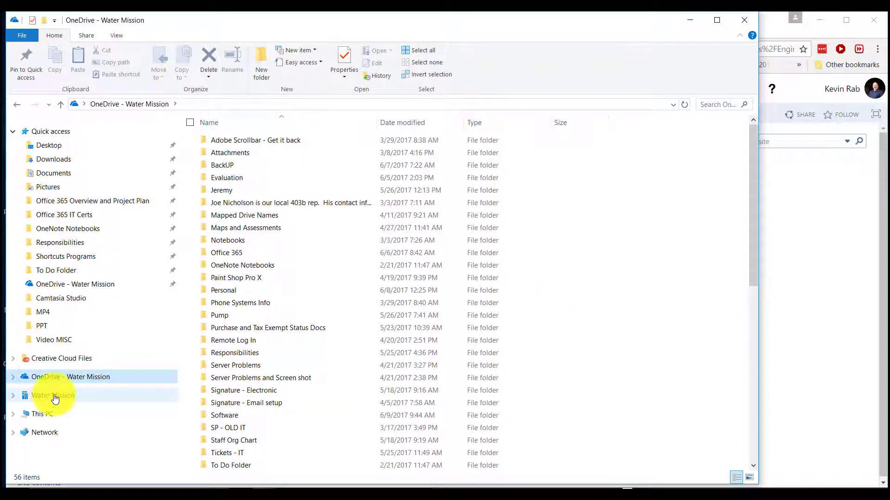
pyautogui.click(54, 397)
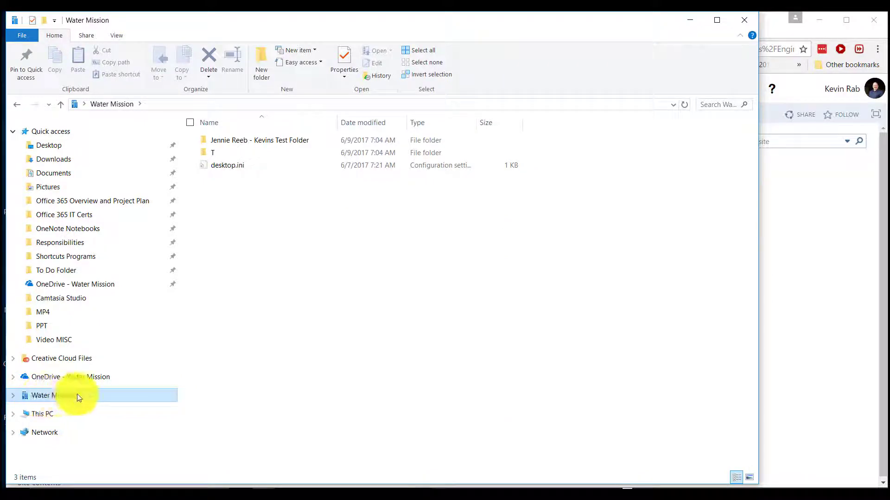
pyautogui.doubleClick(212, 151)
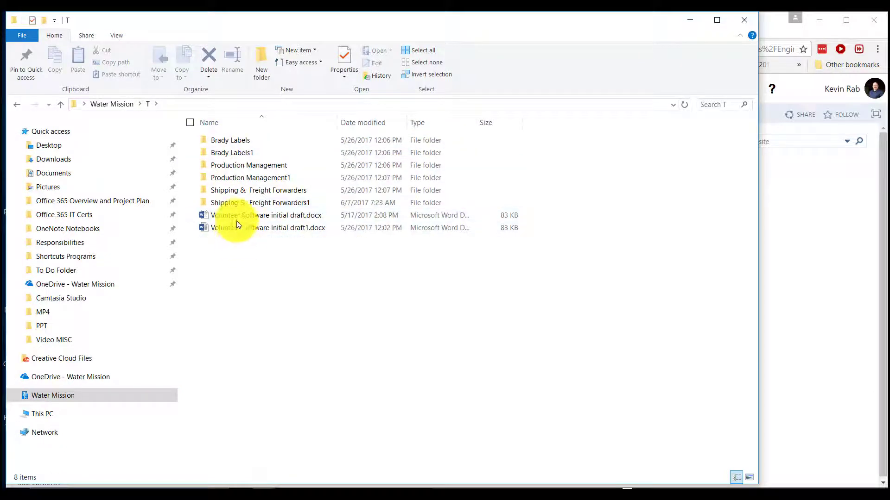
pyautogui.click(106, 105)
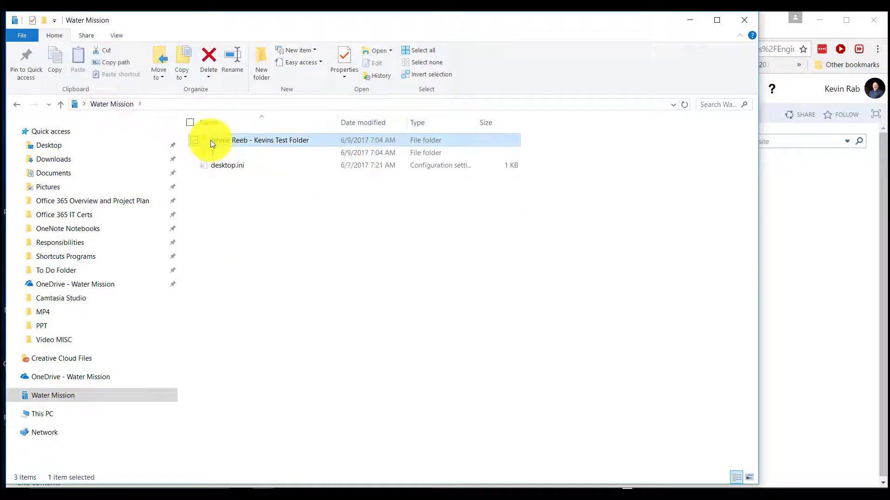
pyautogui.doubleClick(210, 140)
pyautogui.click(115, 103)
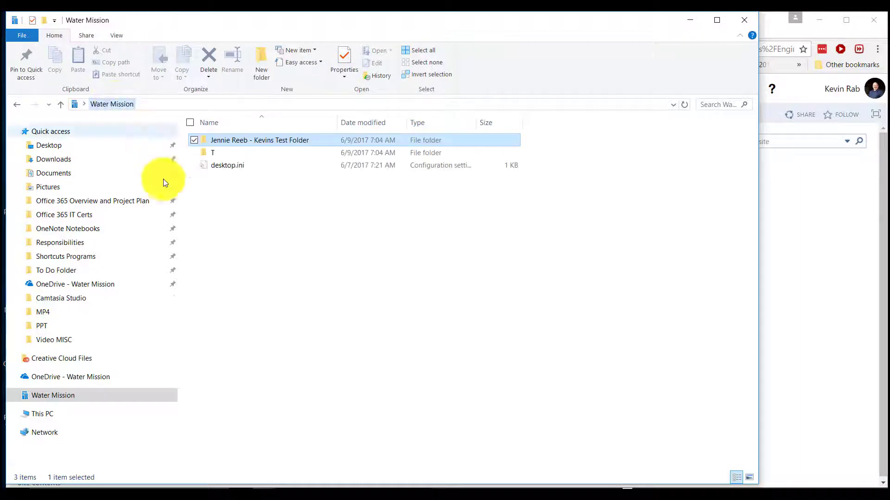
pyautogui.click(744, 21)
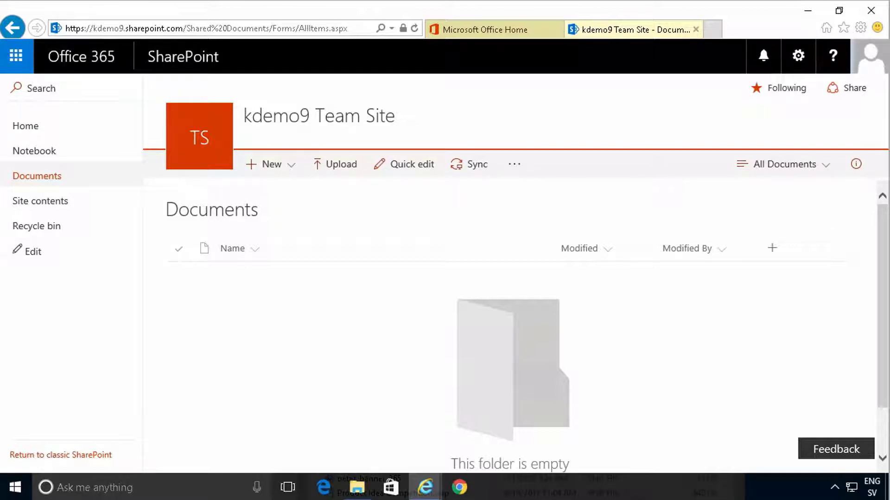
# Upload all files from 365 demo users through Contoso Phone Messages.stp to the kdemo9 Team Site's Documents library
pyautogui.click(334, 169)
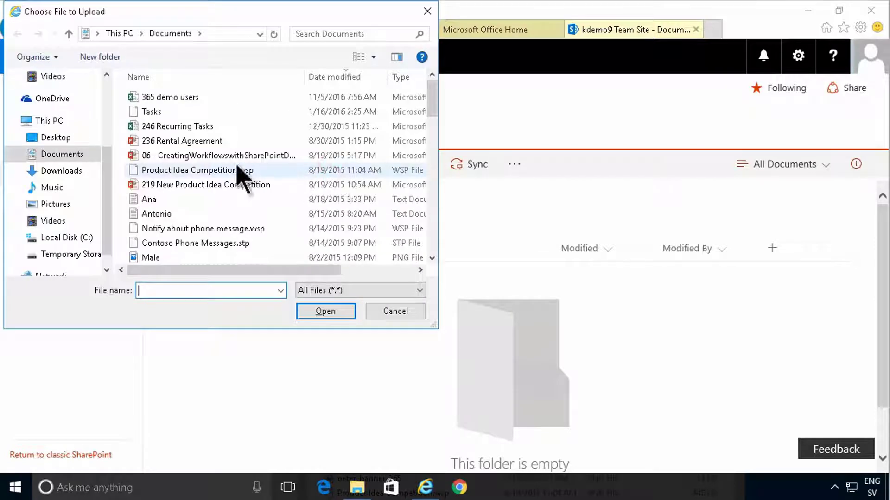
pyautogui.click(184, 143)
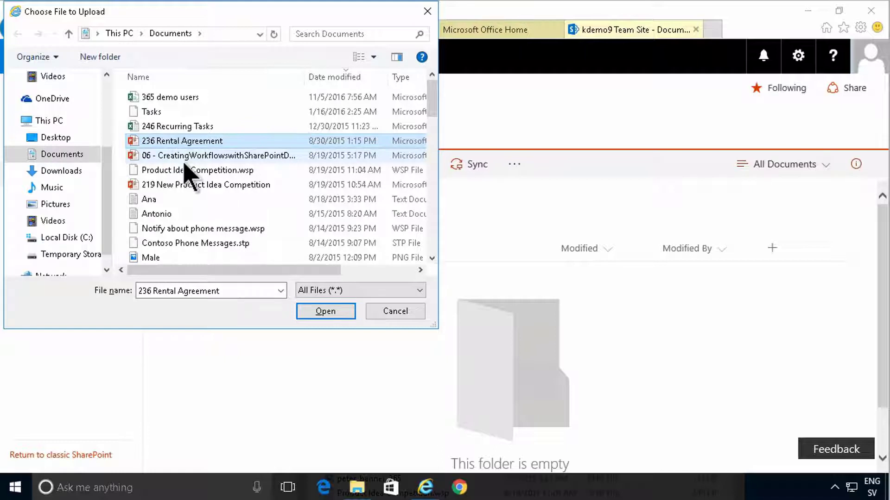
pyautogui.keyDown('ctrl'); pyautogui.click(163, 98); pyautogui.keyUp('ctrl')
pyautogui.keyDown('ctrl'); pyautogui.click(169, 126); pyautogui.keyUp('ctrl')
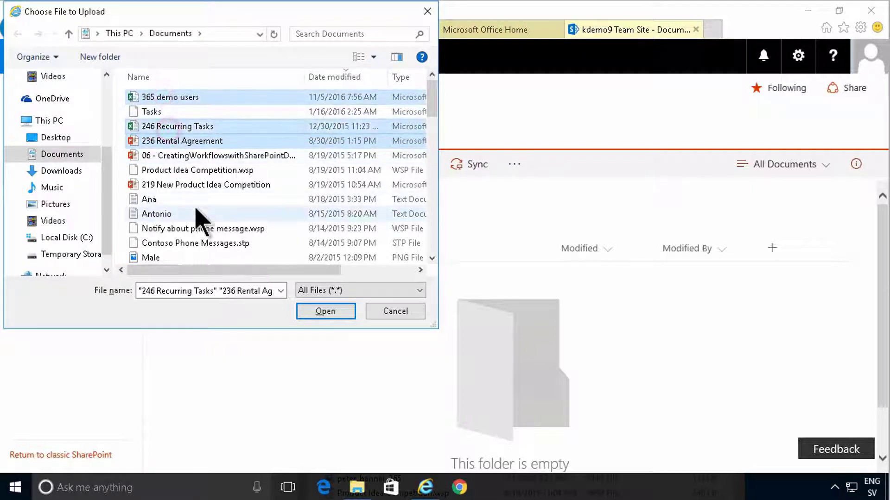
pyautogui.click(171, 97)
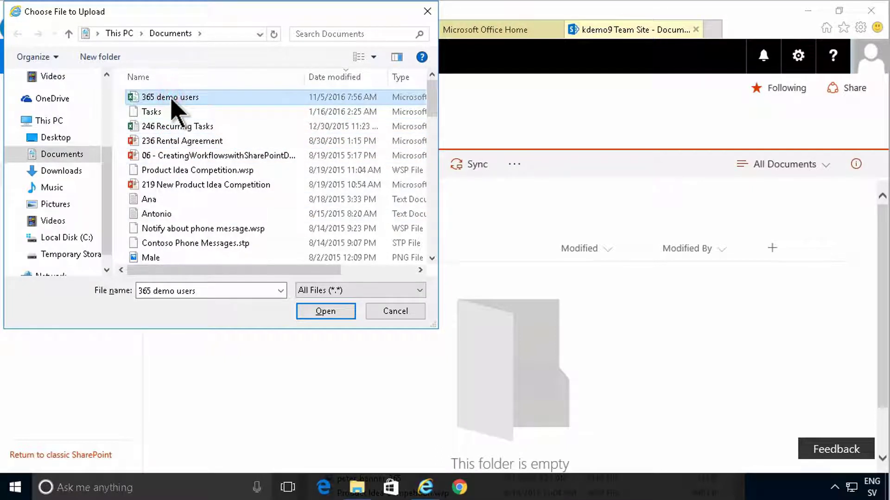
pyautogui.keyDown('shift'); pyautogui.click(163, 245); pyautogui.keyUp('shift')
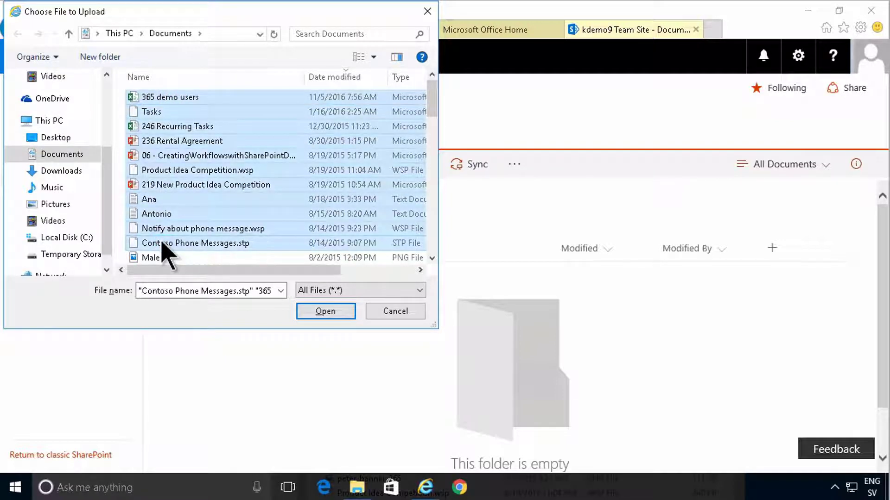
pyautogui.click(321, 313)
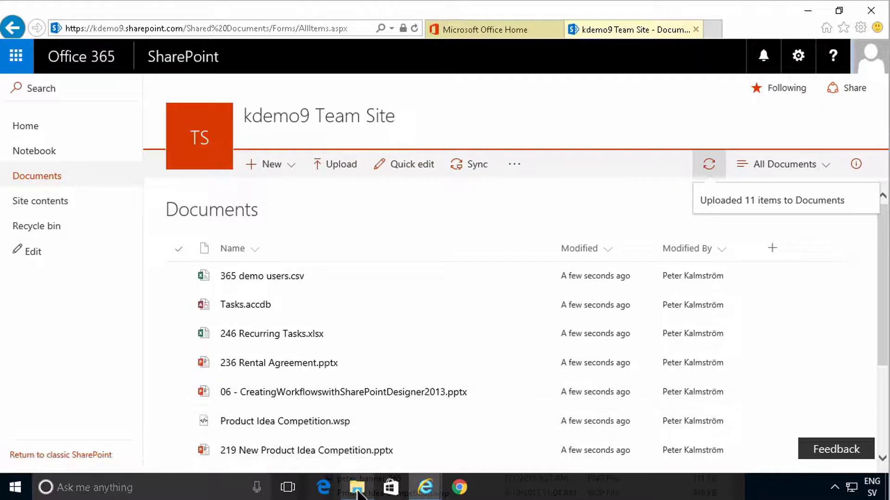
# Switch to File Explorer and select everything in the local Documents folder
pyautogui.click(357, 487)
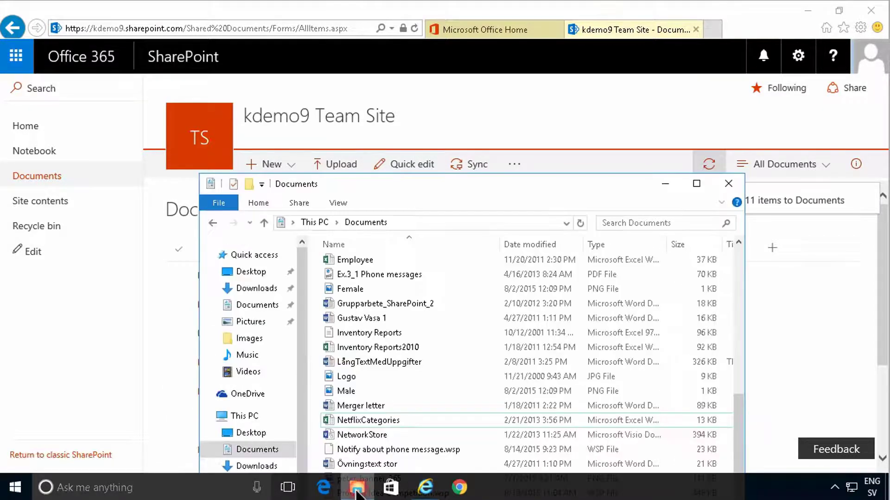
pyautogui.click(389, 287)
pyautogui.click(366, 318)
pyautogui.keyDown('ctrl'); pyautogui.click(361, 377); pyautogui.keyUp('ctrl')
pyautogui.keyDown('ctrl'); pyautogui.click(362, 435); pyautogui.keyUp('ctrl')
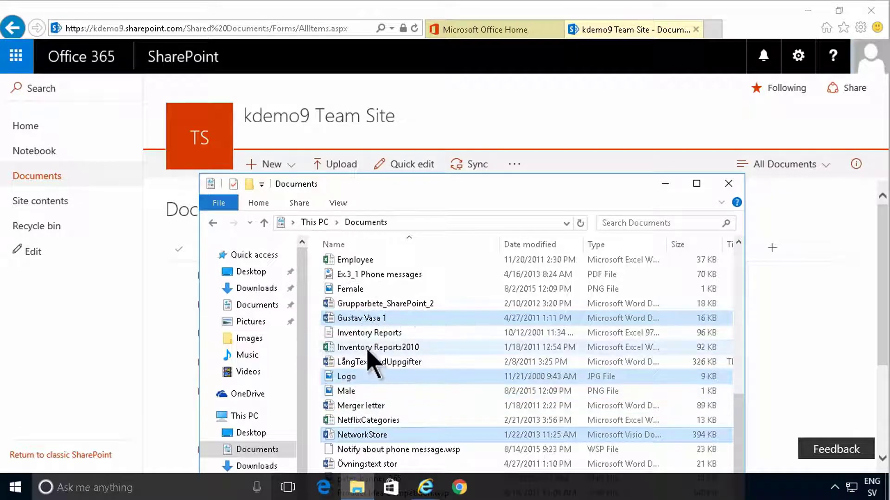
pyautogui.hotkey('ctrl', 'a')
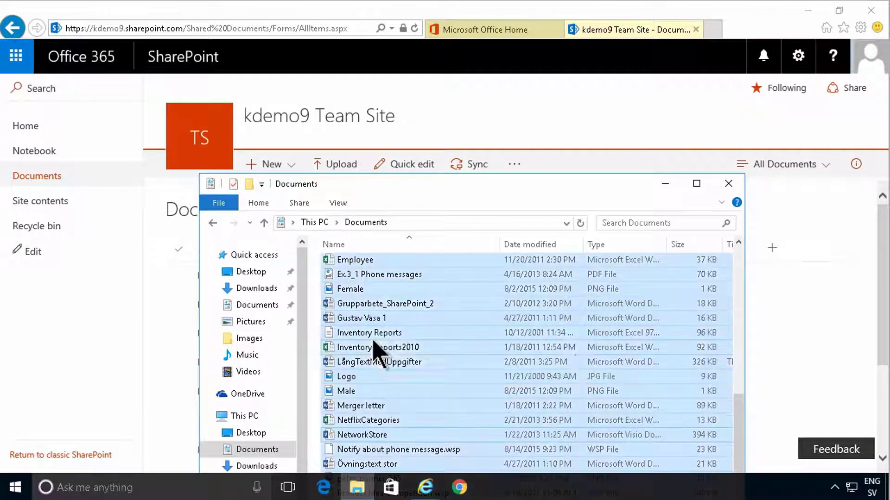
# Exclude the six folders, from Custom Office Templates through Visual Studio 15, from the selection so that only files stay selected
pyautogui.click(741, 376)
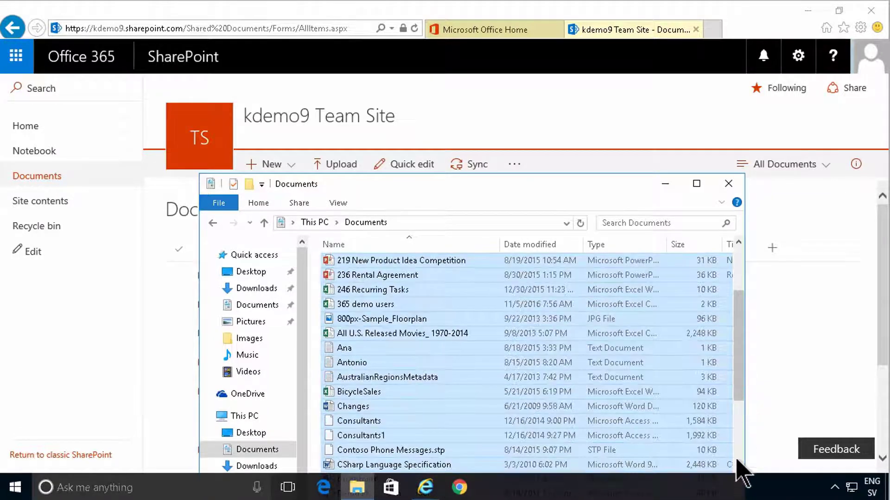
pyautogui.moveTo(738, 385); pyautogui.dragTo(746, 327)
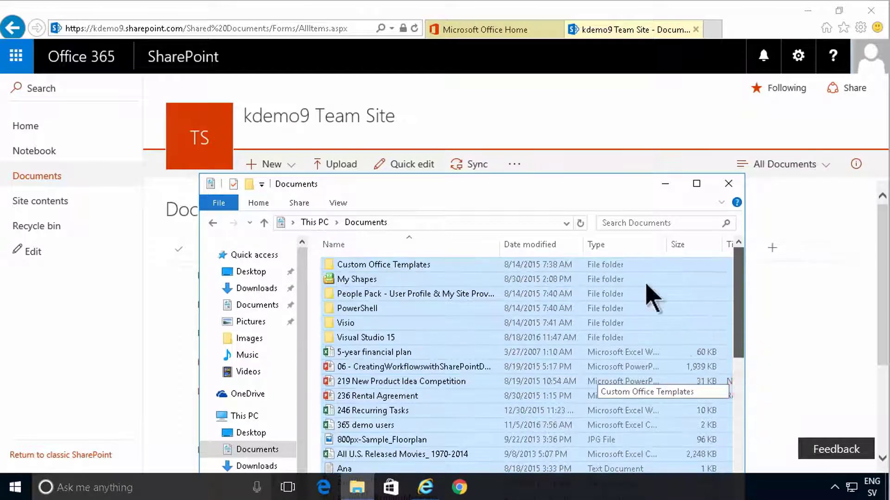
pyautogui.keyDown('ctrl'); pyautogui.click(366, 337); pyautogui.keyUp('ctrl')
pyautogui.keyDown('ctrl'); pyautogui.click(355, 322); pyautogui.keyUp('ctrl')
pyautogui.keyDown('ctrl'); pyautogui.click(356, 308); pyautogui.keyUp('ctrl')
pyautogui.keyDown('ctrl'); pyautogui.click(361, 294); pyautogui.keyUp('ctrl')
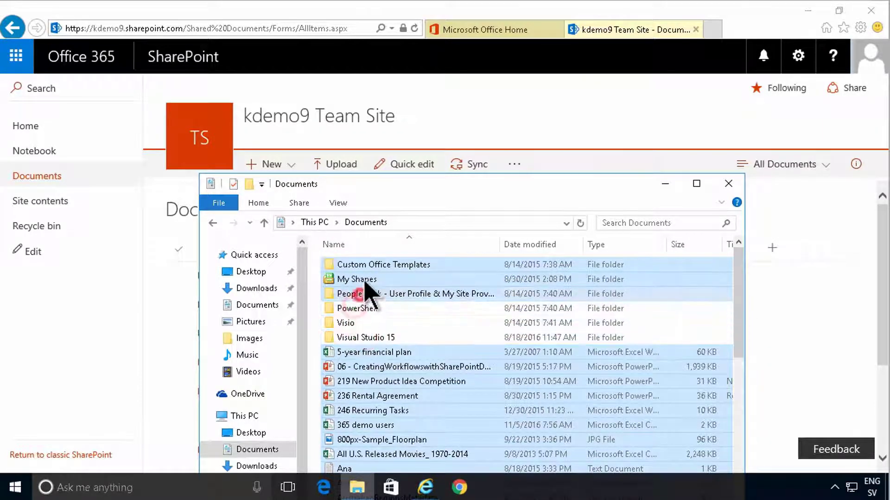
pyautogui.keyDown('ctrl'); pyautogui.click(365, 279); pyautogui.keyUp('ctrl')
pyautogui.keyDown('ctrl'); pyautogui.click(369, 265); pyautogui.keyUp('ctrl')
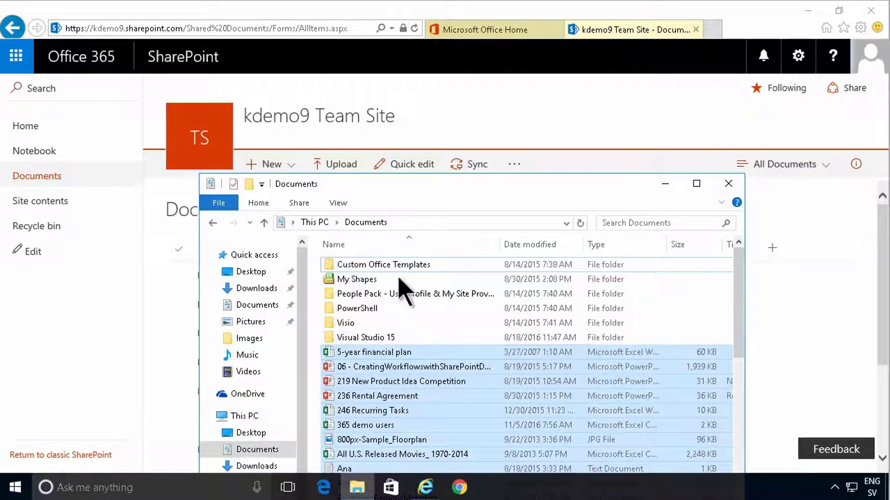
# Arrange the SharePoint browser window and File Explorer side by side, with File Explorer on the right half of the screen
pyautogui.moveTo(338, 184); pyautogui.dragTo(643, 204)
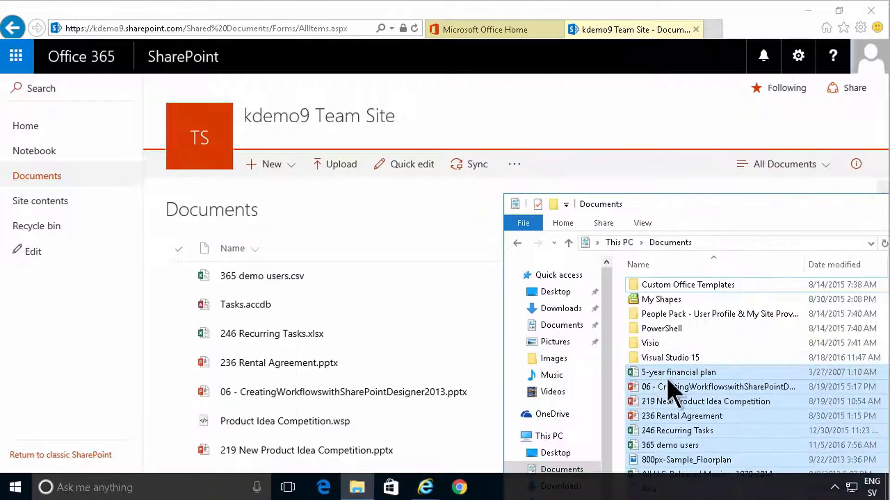
pyautogui.moveTo(657, 376)
pyautogui.mouseDown()
pyautogui.moveTo(299, 355)
pyautogui.moveTo(284, 315)
pyautogui.moveTo(173, 272)
pyautogui.moveTo(266, 269)
pyautogui.moveTo(185, 274)
pyautogui.moveTo(357, 363)
pyautogui.moveTo(278, 258)
pyautogui.moveTo(225, 311)
pyautogui.moveTo(338, 284)
pyautogui.moveTo(310, 304)
pyautogui.moveTo(324, 348)
pyautogui.moveTo(739, 414)
pyautogui.mouseUp()
pyautogui.click(698, 206)
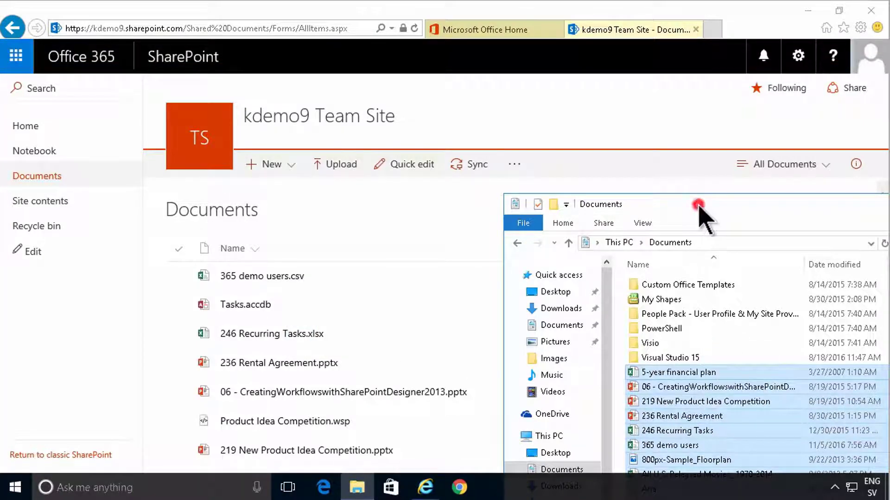
pyautogui.doubleClick(698, 205)
pyautogui.moveTo(209, 173); pyautogui.dragTo(202, 312)
pyautogui.moveTo(359, 492)
pyautogui.mouseDown()
pyautogui.moveTo(439, 492)
pyautogui.moveTo(364, 488)
pyautogui.mouseUp()
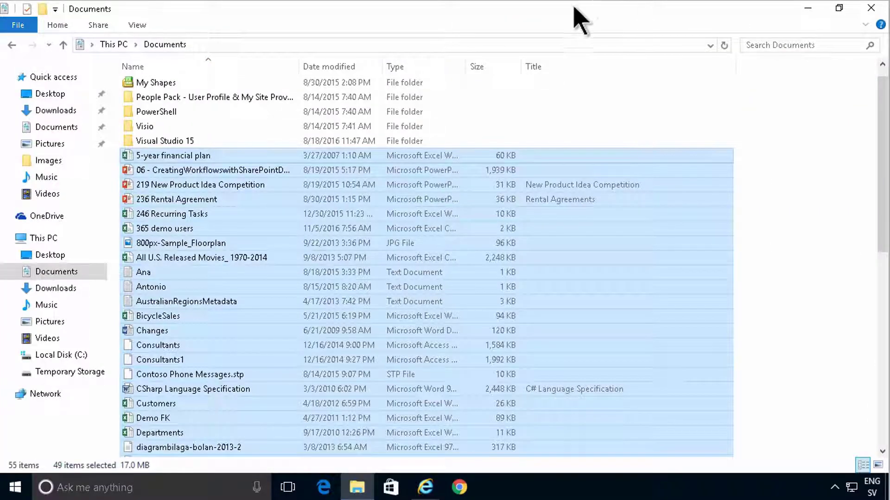
pyautogui.click(567, 10)
pyautogui.press('super+Right')
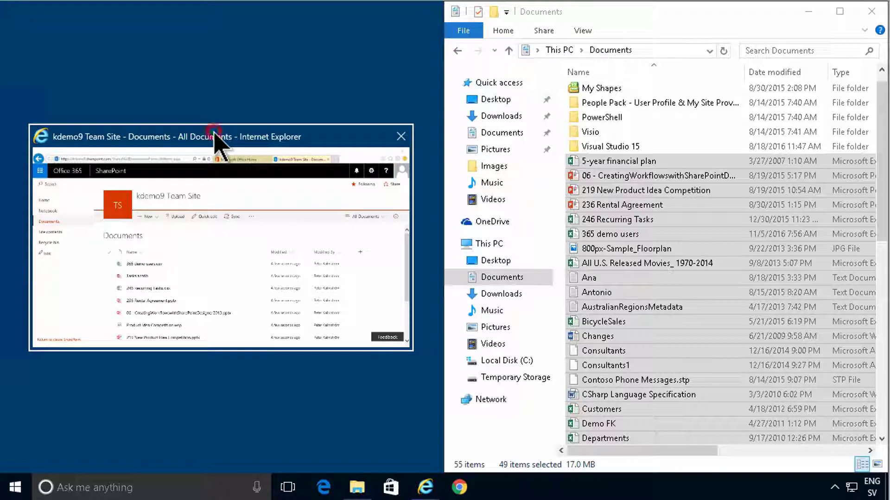
pyautogui.click(219, 239)
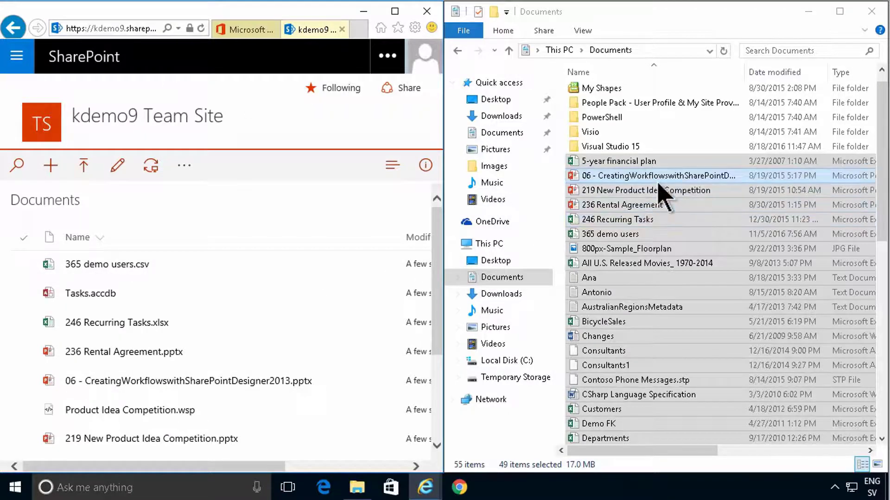
# Upload the selected files from File Explorer to the Documents library, replacing the existing copies, and close the upload progress details
pyautogui.moveTo(659, 185); pyautogui.dragTo(222, 341)
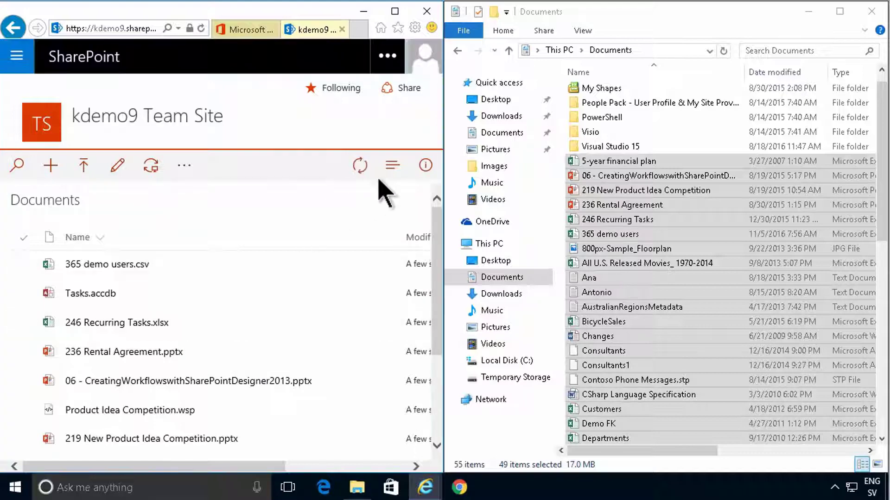
pyautogui.click(365, 170)
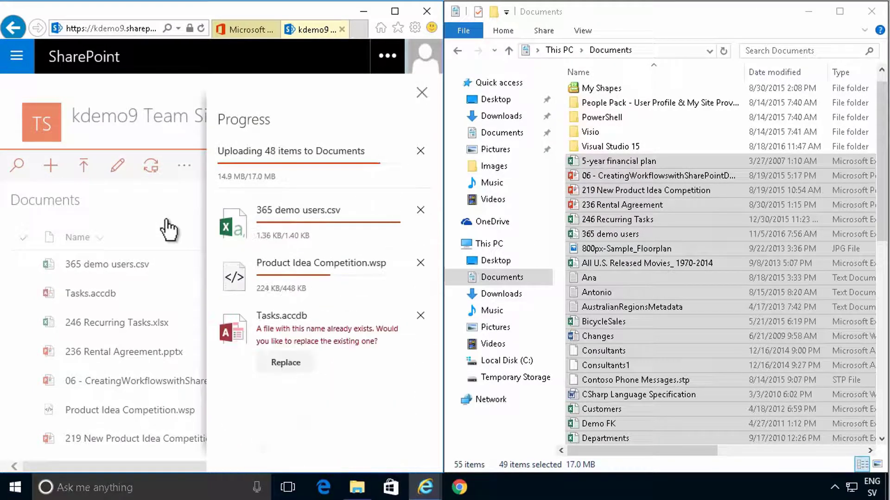
pyautogui.click(288, 243)
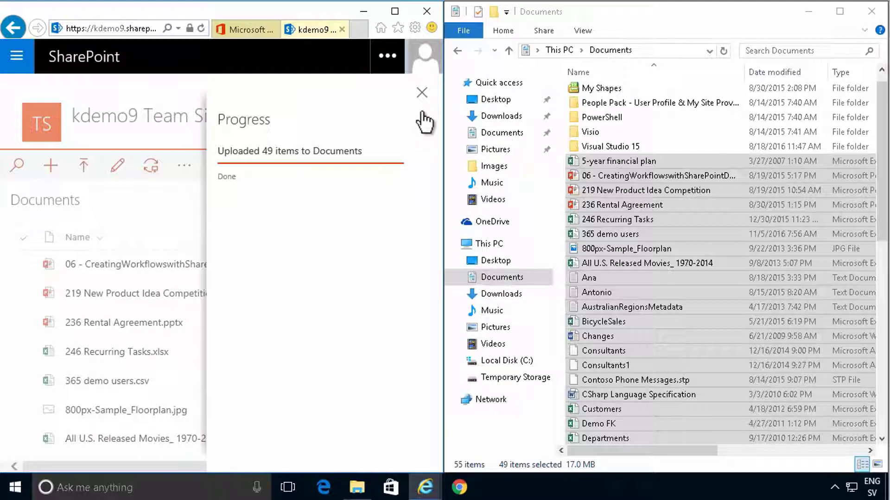
pyautogui.click(422, 93)
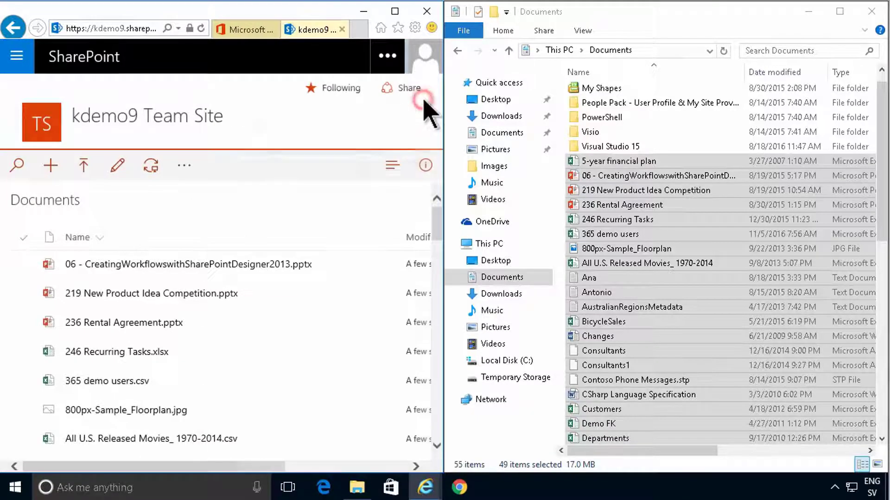
# Maximize the SharePoint browser window, then switch to File Explorer and maximize it as well
pyautogui.click(395, 12)
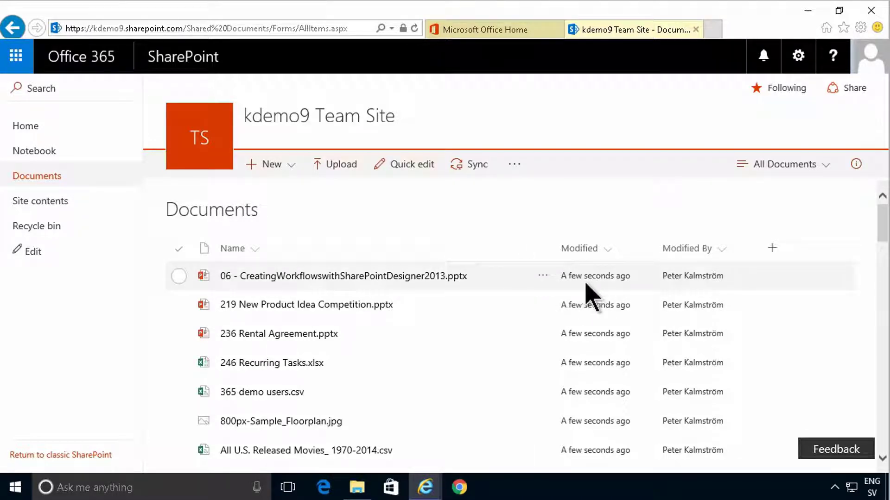
pyautogui.click(358, 487)
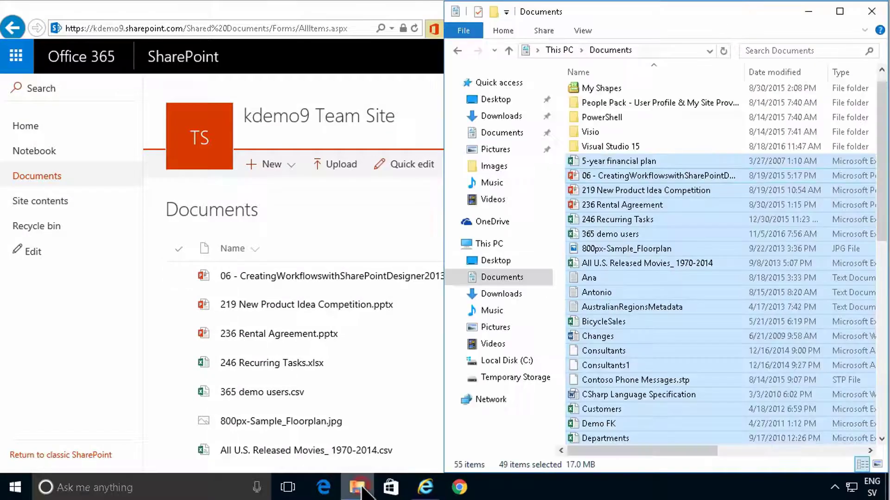
pyautogui.click(838, 11)
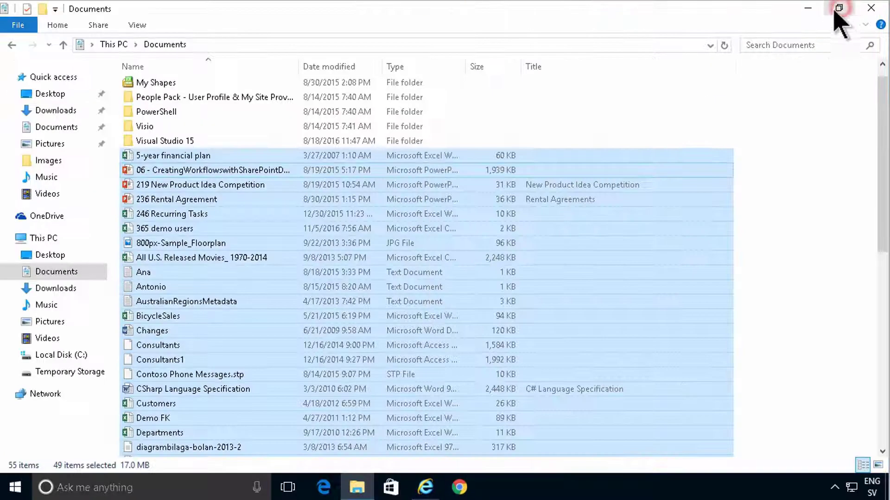
# Compare the local files' modified dates with the Modified and Modified By columns in the SharePoint Documents library
pyautogui.click(335, 374)
pyautogui.click(343, 272)
pyautogui.click(348, 184)
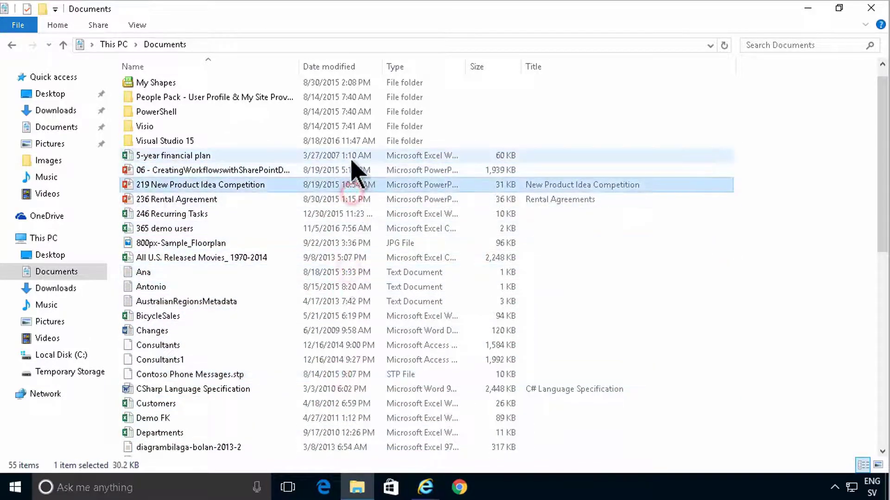
pyautogui.click(346, 171)
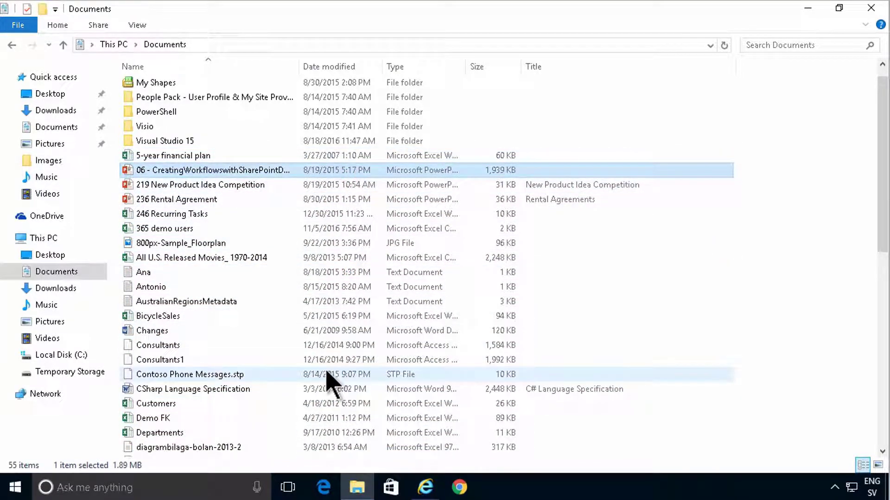
pyautogui.click(425, 487)
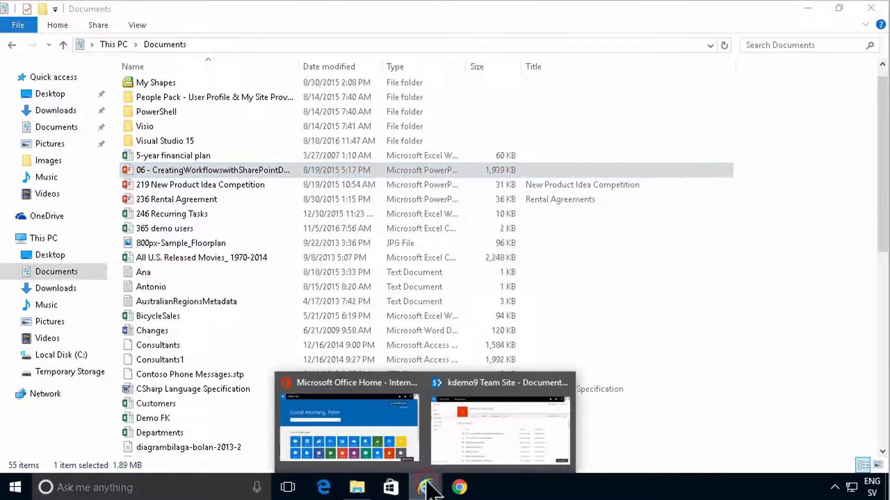
pyautogui.click(473, 433)
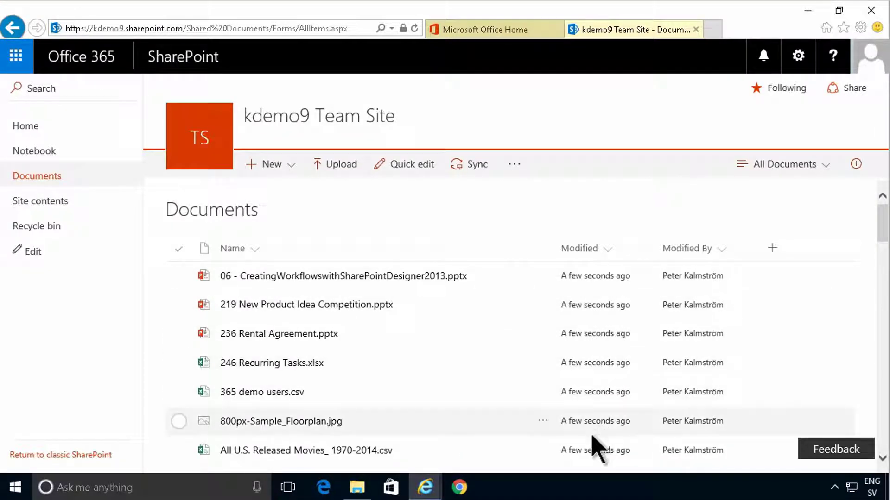
pyautogui.moveTo(689, 278)
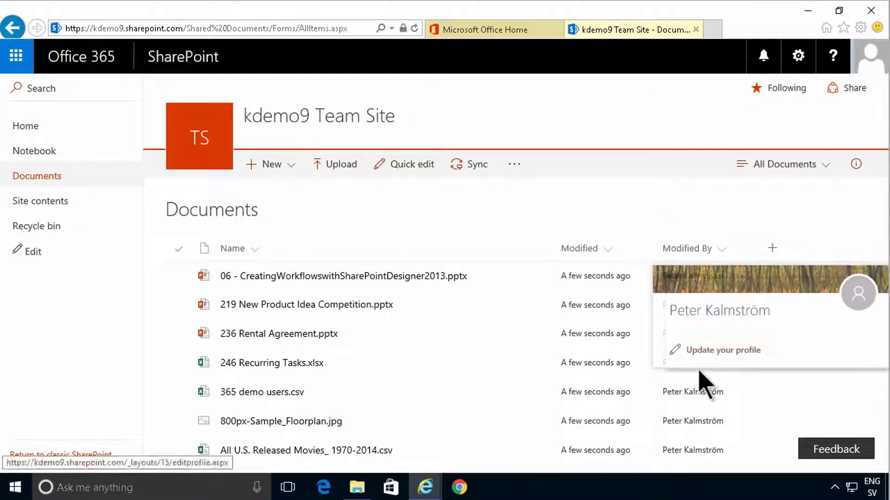
pyautogui.moveTo(689, 447)
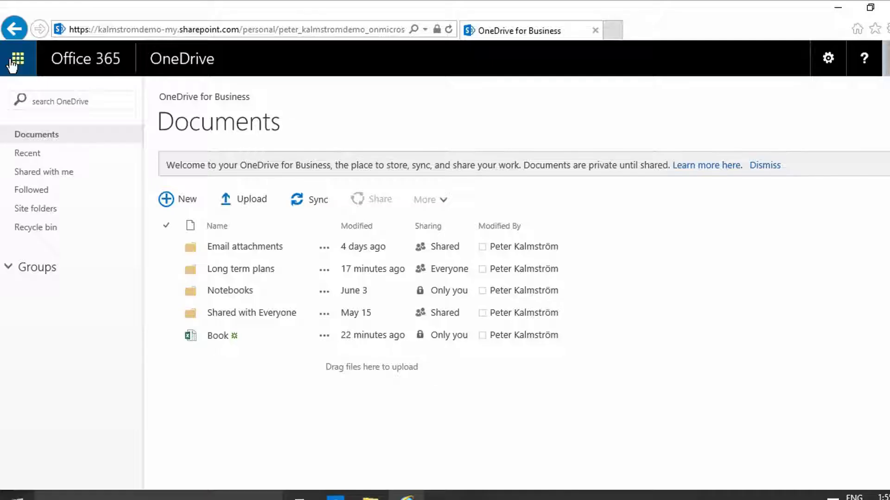
# Go from OneDrive to Sites and open the Documents library of the 2016 Kick Off site
pyautogui.click(18, 61)
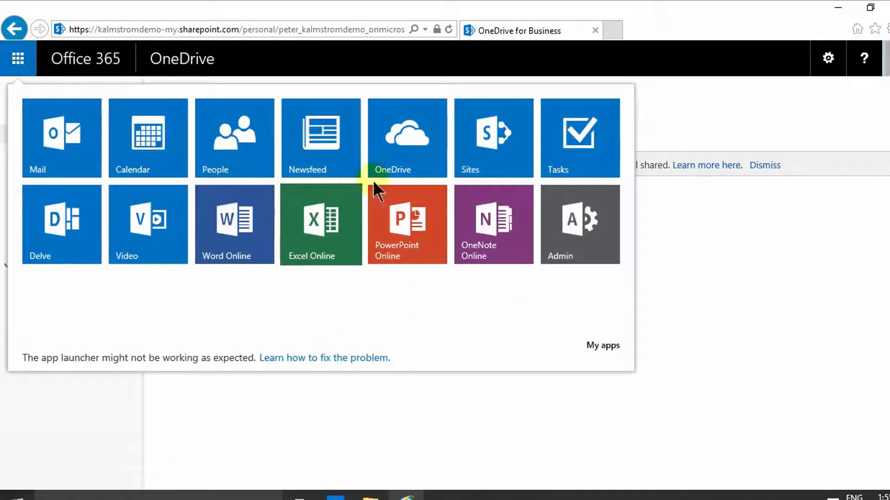
pyautogui.click(488, 161)
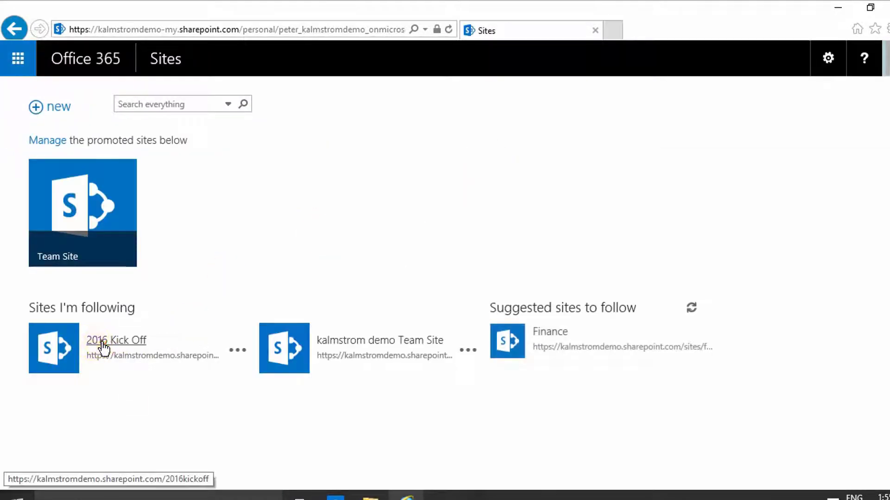
pyautogui.click(103, 345)
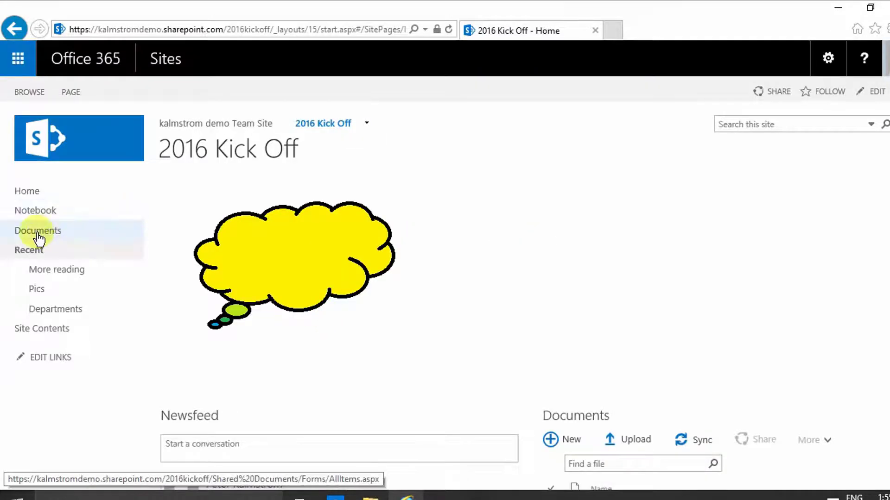
pyautogui.click(39, 238)
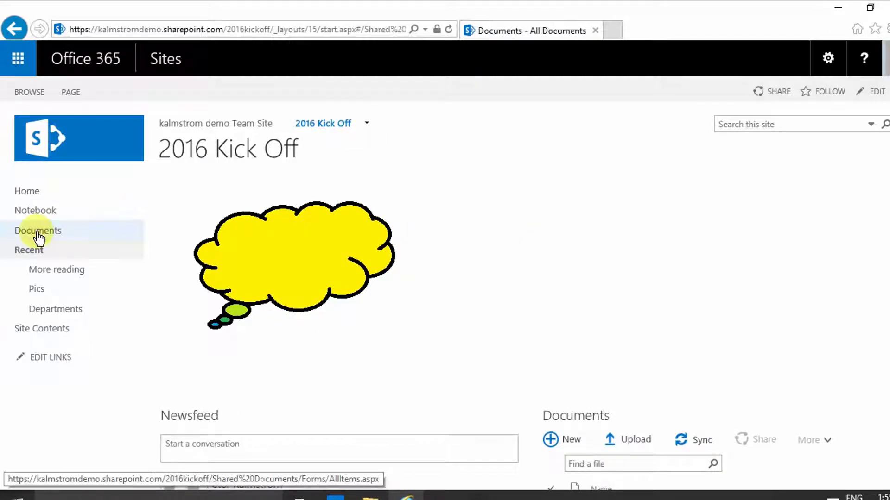
# Sync the 2016 Kick Off Documents library to the computer and show the synced files in File Explorer
pyautogui.click(111, 91)
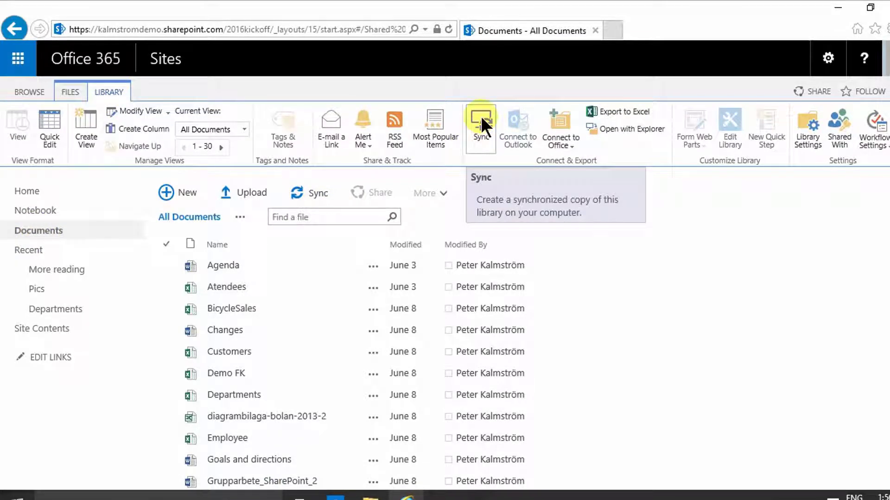
pyautogui.click(480, 117)
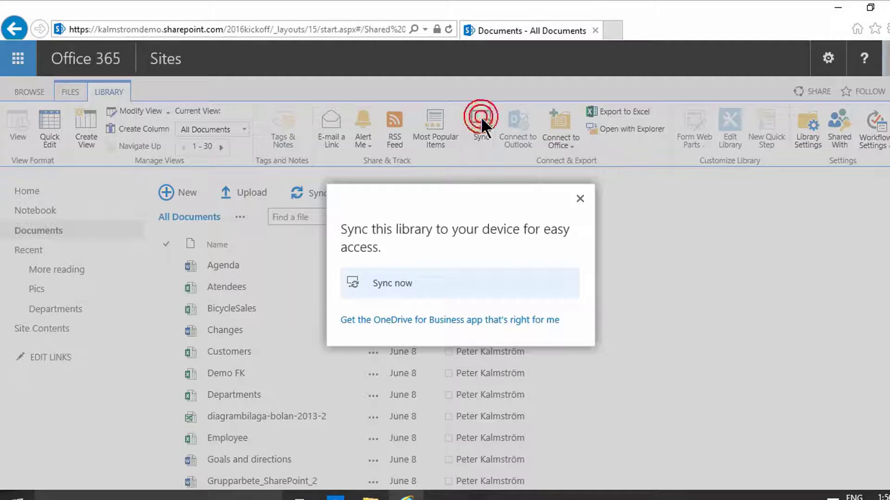
pyautogui.click(392, 285)
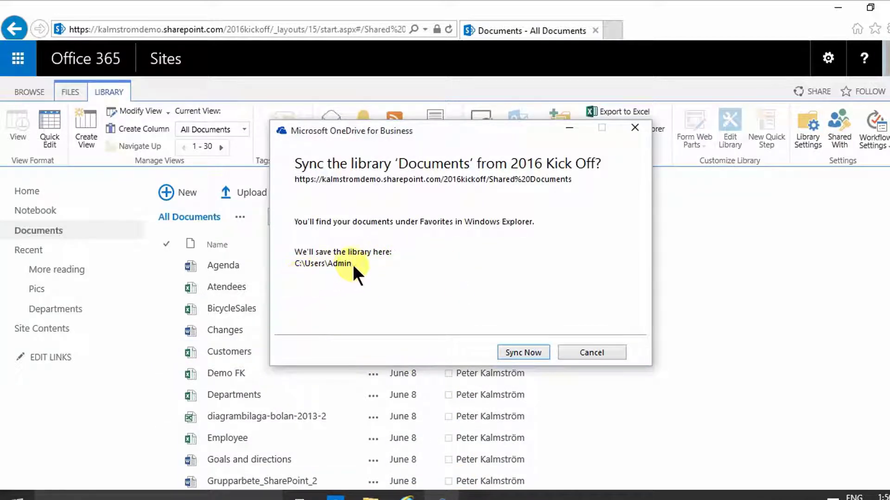
pyautogui.click(524, 351)
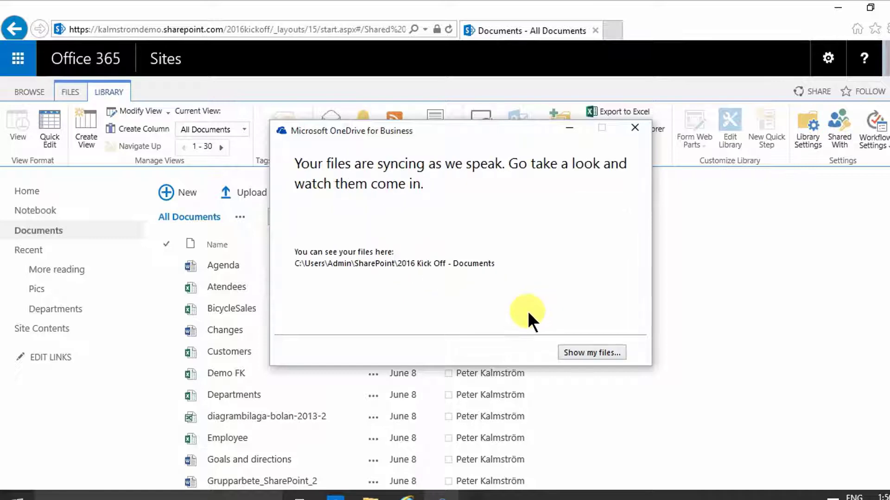
pyautogui.click(583, 352)
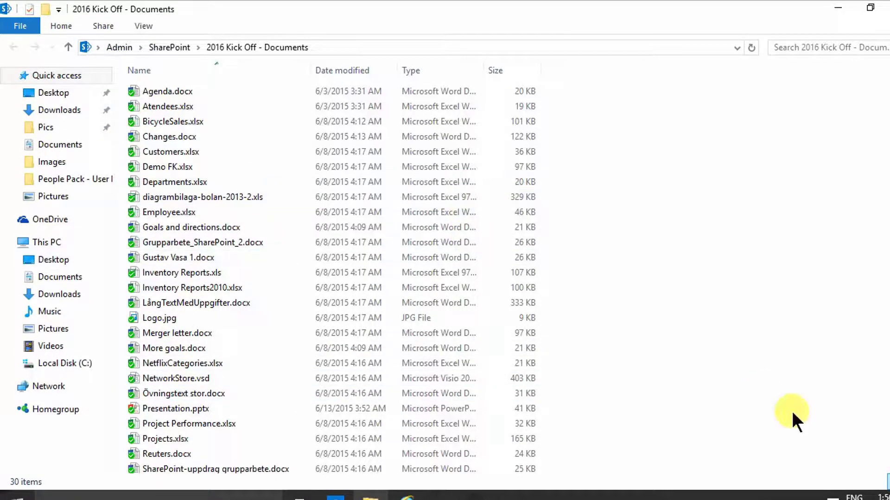
pyautogui.scroll(-2, 331, 278)
pyautogui.scroll(2, 332, 278)
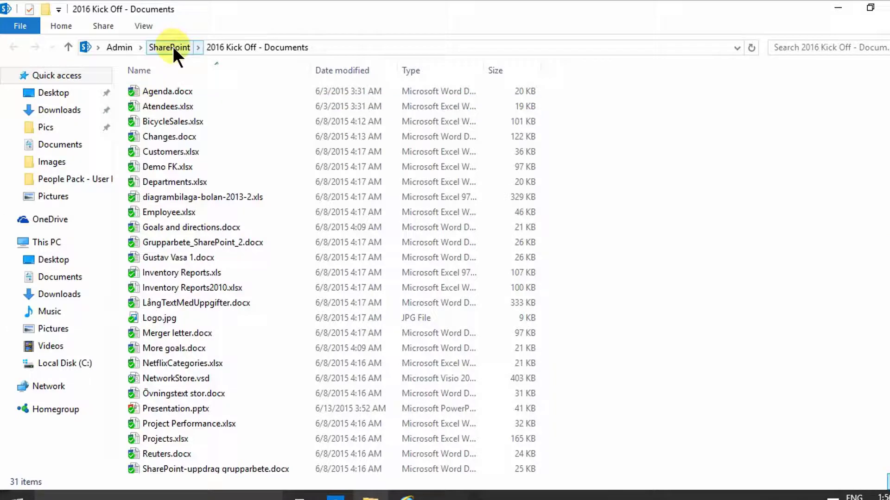
# Examine the OneDrive and SharePoint folders in the Admin user folder, and open 2016 Kick Off - Documents inside the SharePoint folder
pyautogui.click(114, 46)
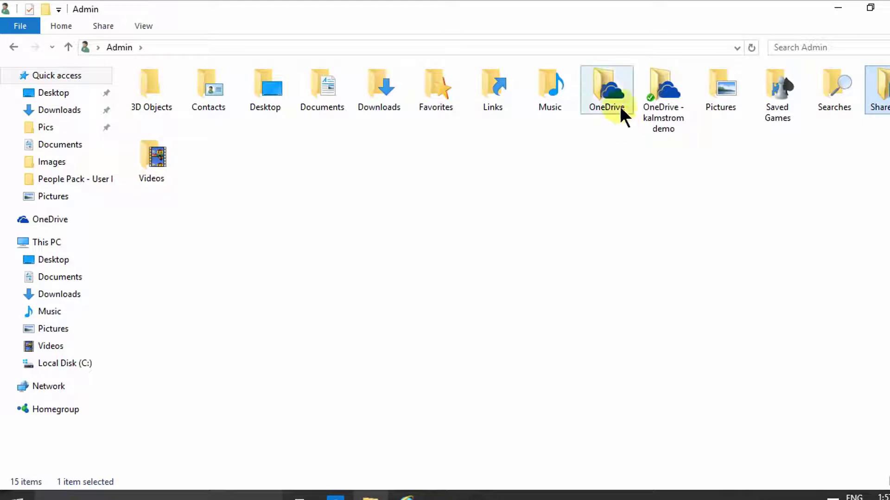
pyautogui.moveTo(617, 101)
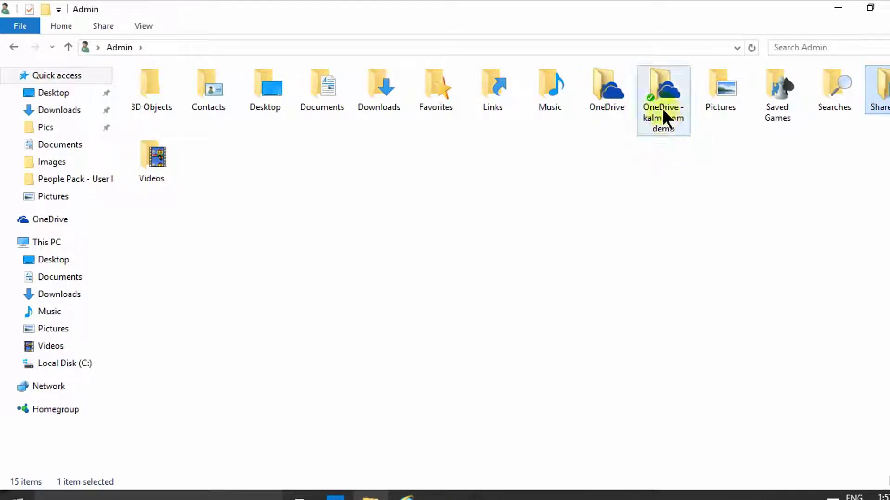
pyautogui.moveTo(675, 107)
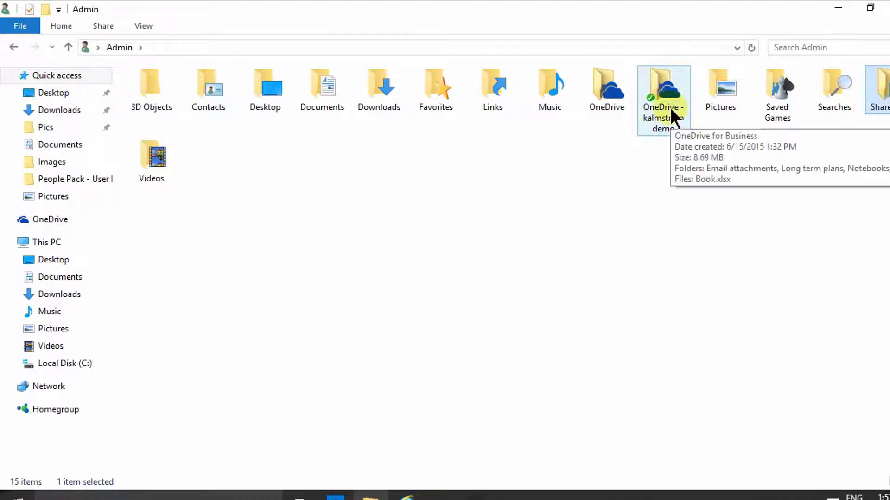
pyautogui.moveTo(887, 87)
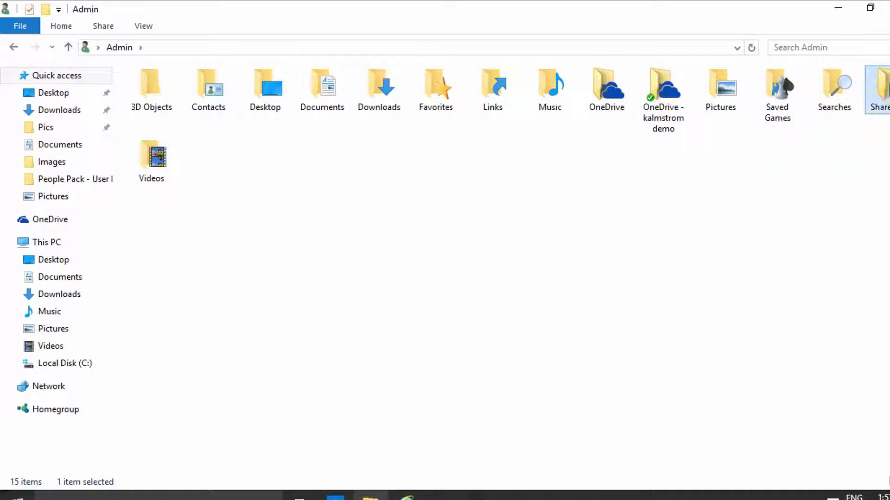
pyautogui.doubleClick(886, 89)
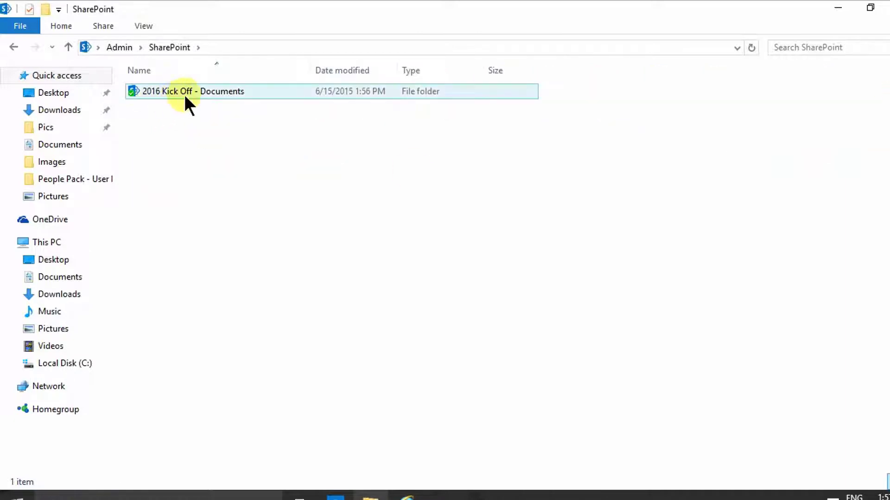
pyautogui.click(147, 92)
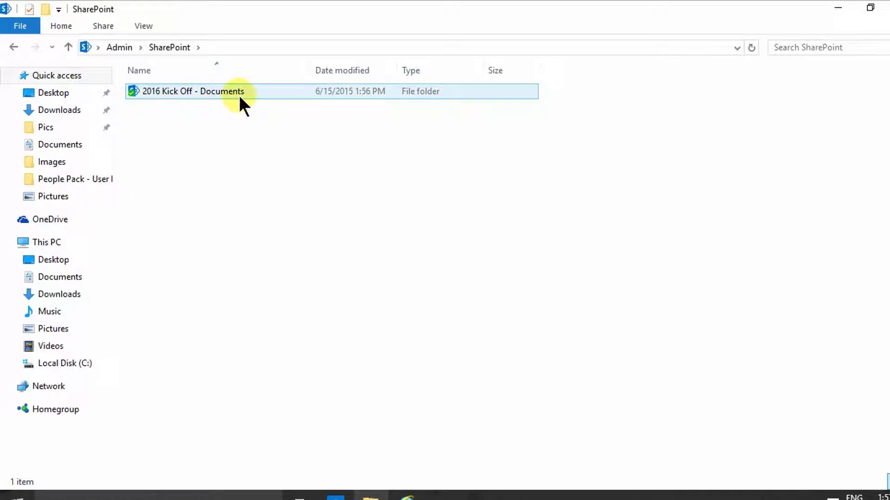
pyautogui.doubleClick(187, 93)
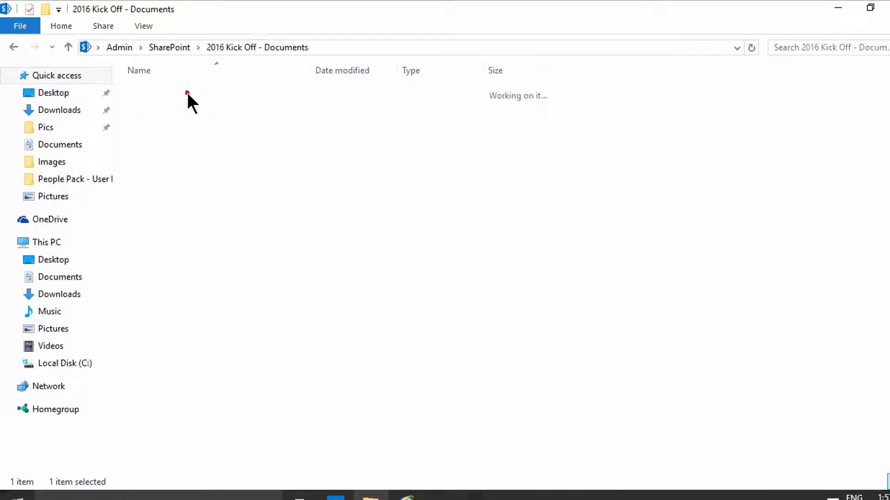
# Return to the SharePoint folder and pin the 2016 Kick Off - Documents folder to Quick access
pyautogui.click(168, 47)
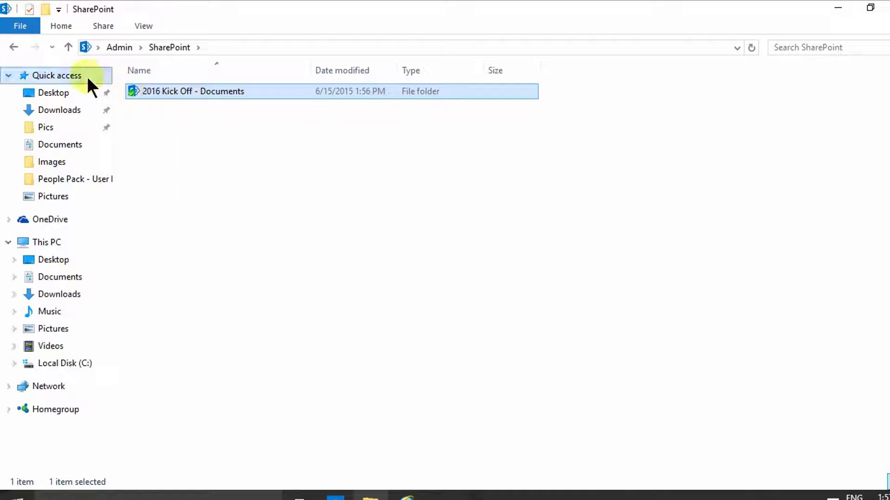
pyautogui.moveTo(133, 92); pyautogui.dragTo(68, 74)
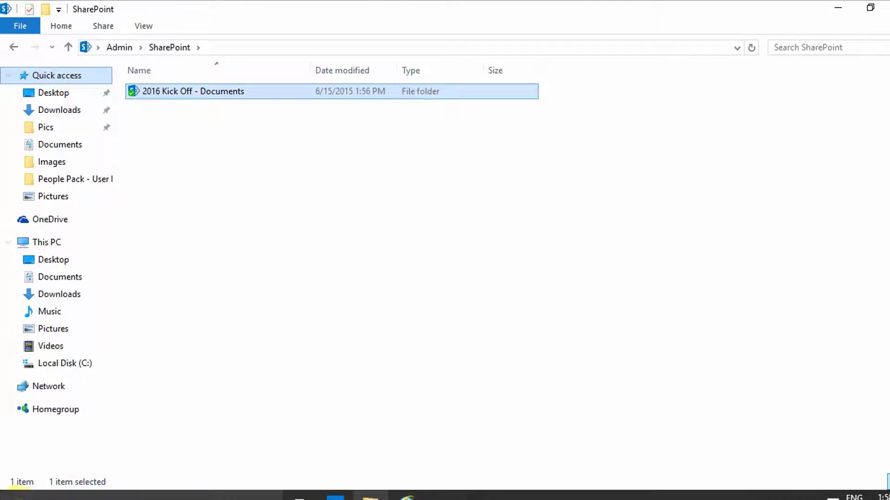
# Start Excel 2013 with a blank workbook, dismissing the default-program message so that it is not shown again
pyautogui.click(9, 494)
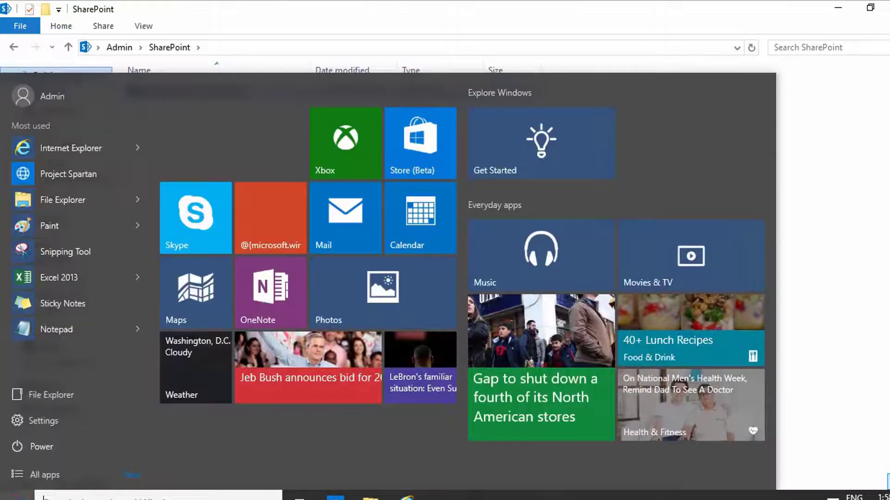
pyautogui.click(74, 278)
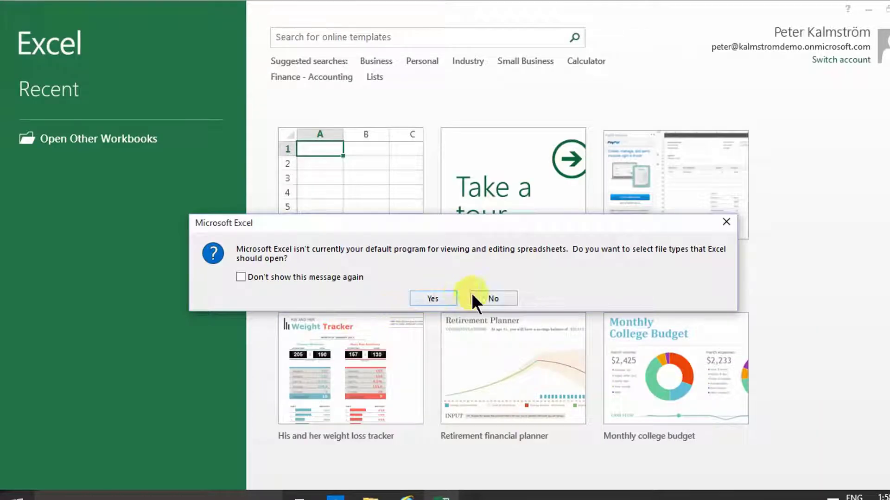
pyautogui.click(282, 277)
pyautogui.click(441, 297)
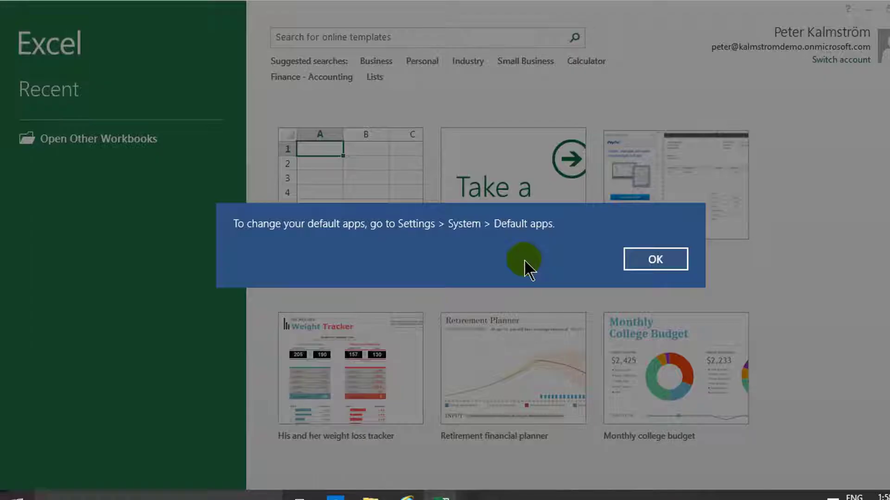
pyautogui.click(648, 259)
pyautogui.click(349, 197)
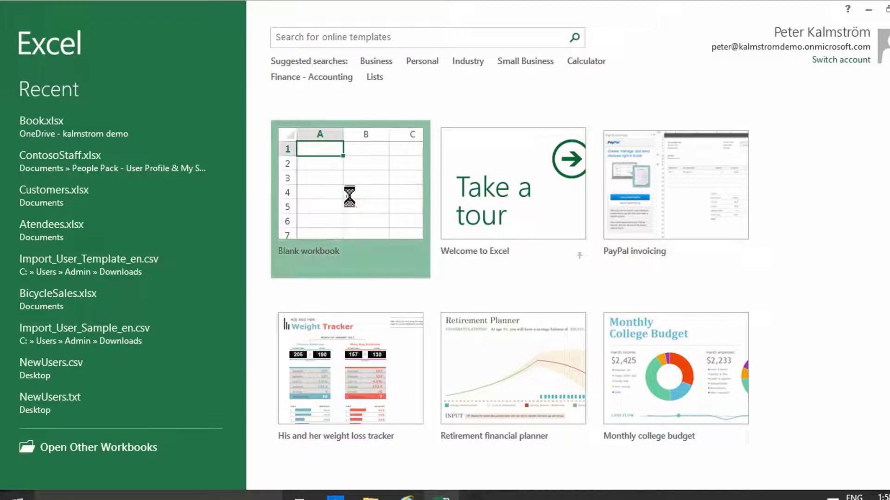
pyautogui.click(138, 217)
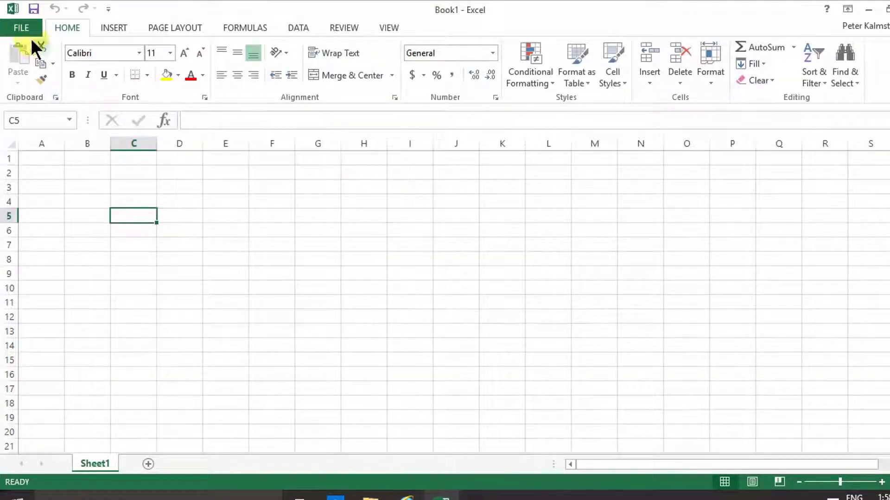
# Save the blank workbook as Long term plan 2.xlsx in the synced 2016 Kick Off - Documents folder on the computer
pyautogui.click(18, 27)
pyautogui.click(28, 178)
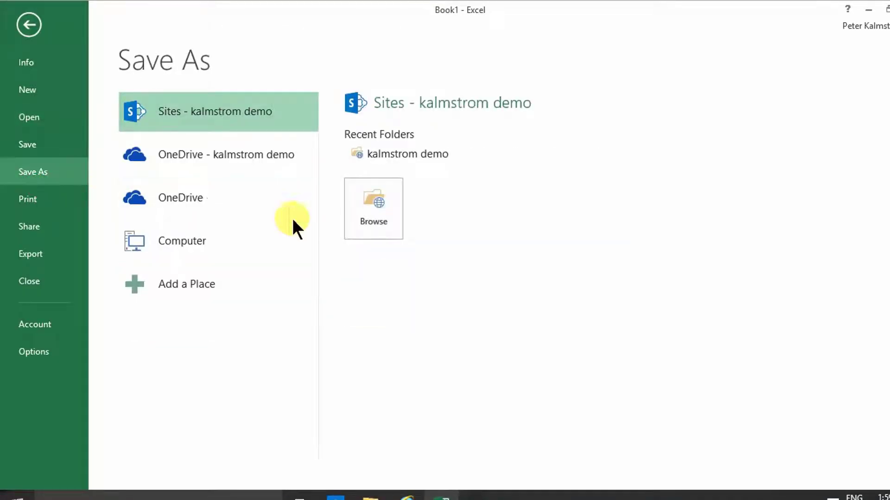
pyautogui.click(185, 241)
pyautogui.click(374, 282)
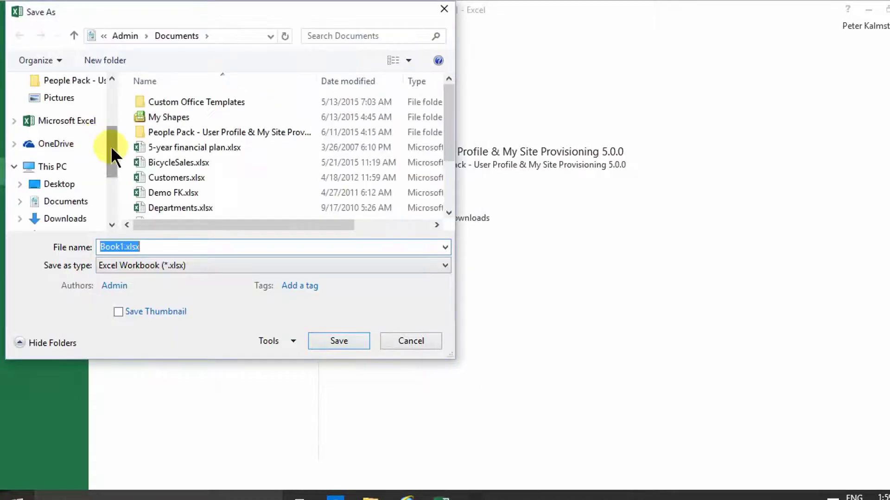
pyautogui.moveTo(111, 147); pyautogui.dragTo(107, 122)
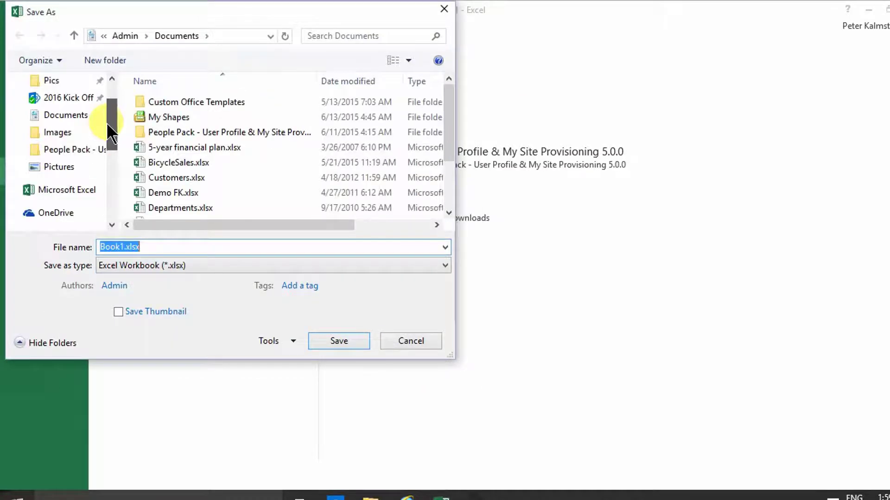
pyautogui.click(68, 99)
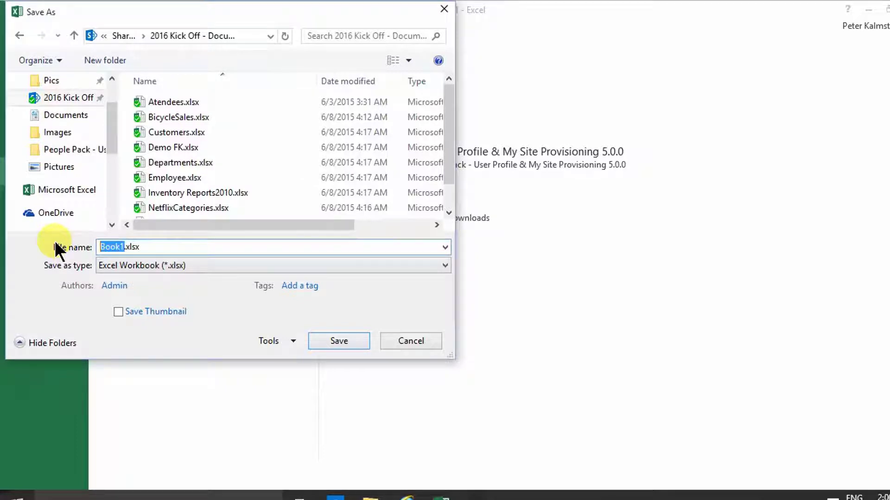
pyautogui.write('Long term pla')
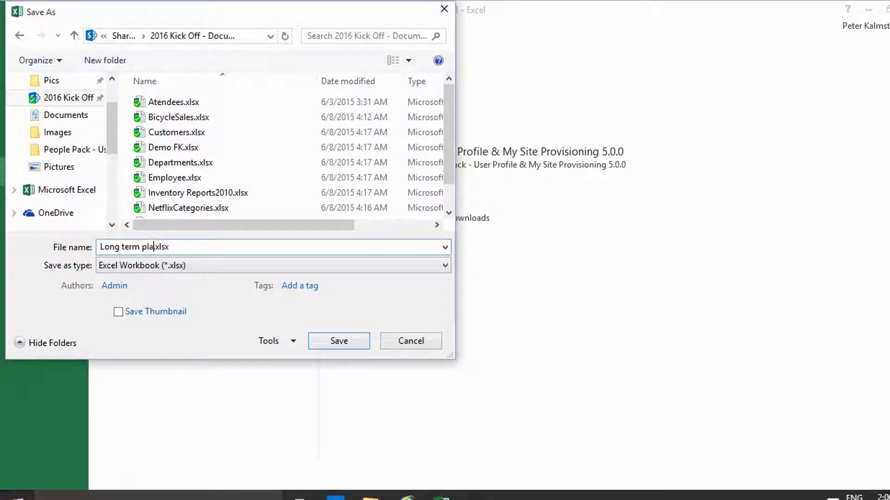
pyautogui.write('n 2')
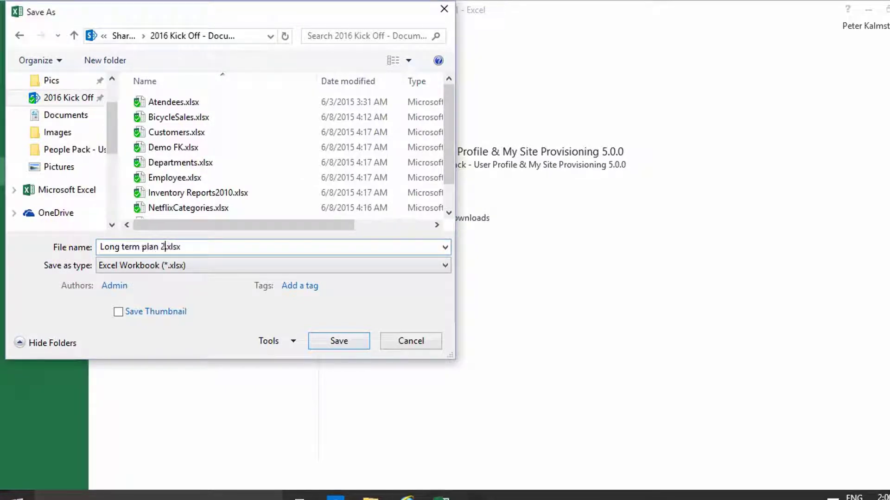
pyautogui.click(333, 345)
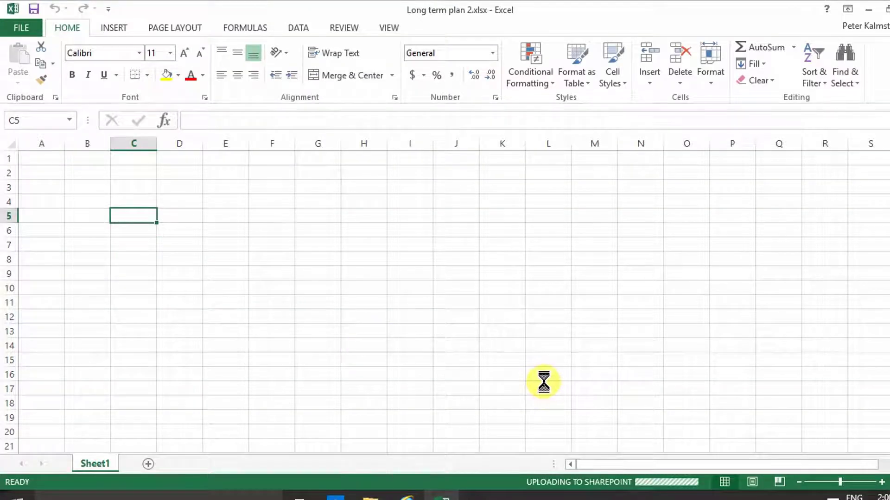
pyautogui.moveTo(442, 497)
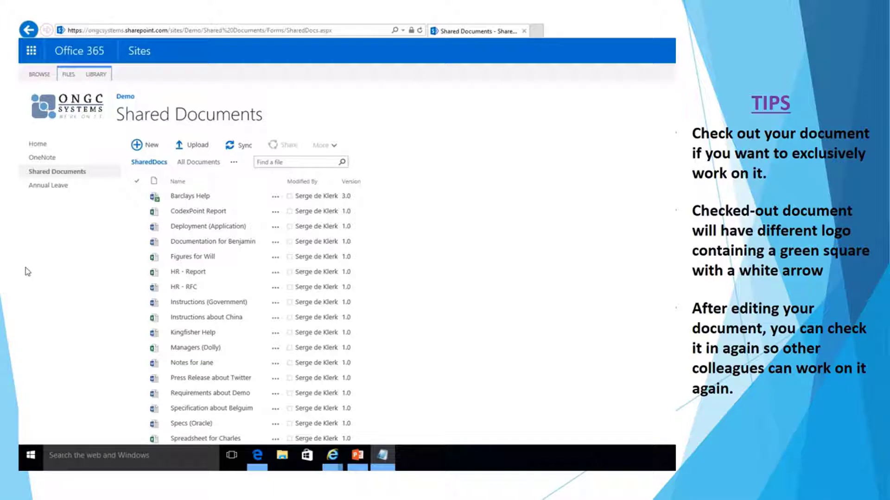
# Check out the Documentation for Benjamin document in the Shared Documents library
pyautogui.click(548, 245)
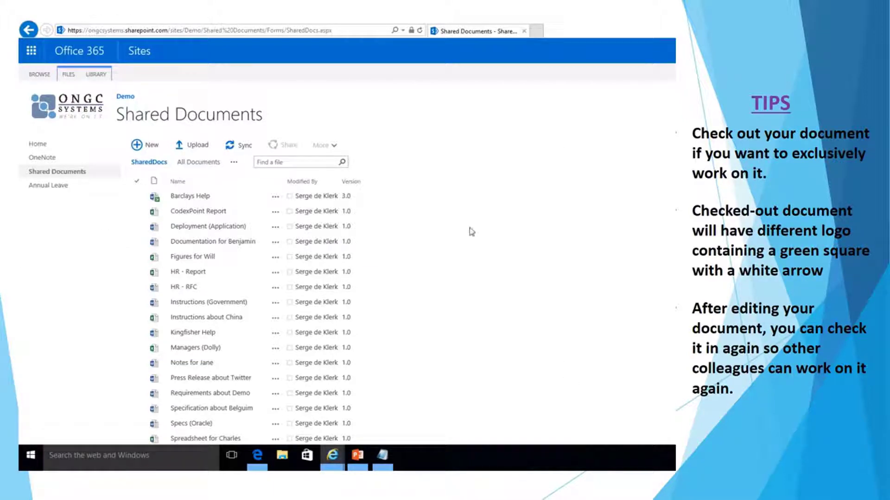
pyautogui.click(276, 243)
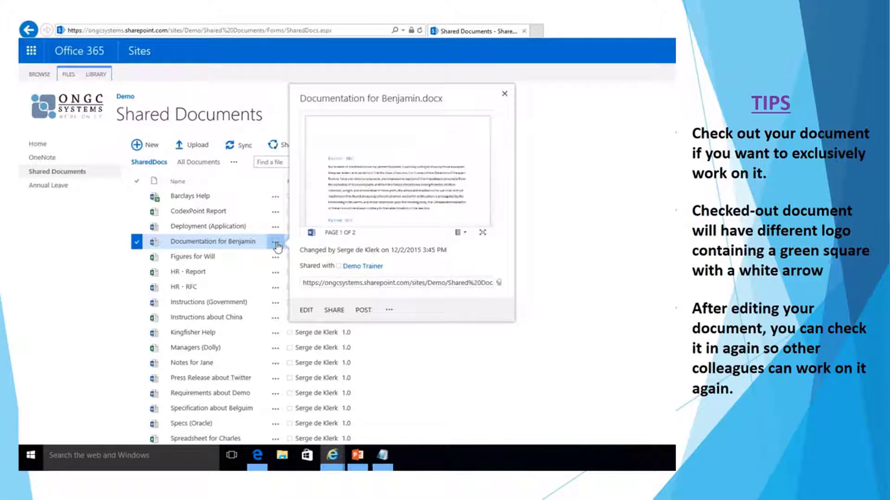
pyautogui.click(389, 311)
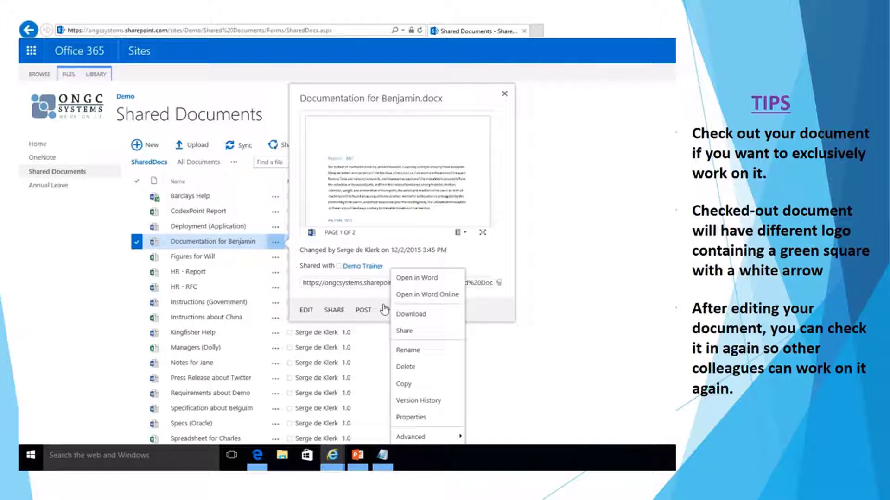
pyautogui.moveTo(419, 437)
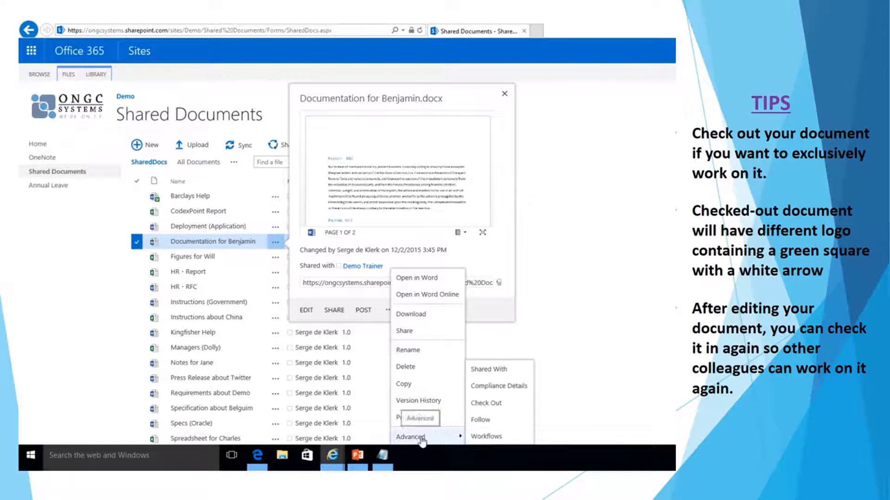
pyautogui.click(497, 405)
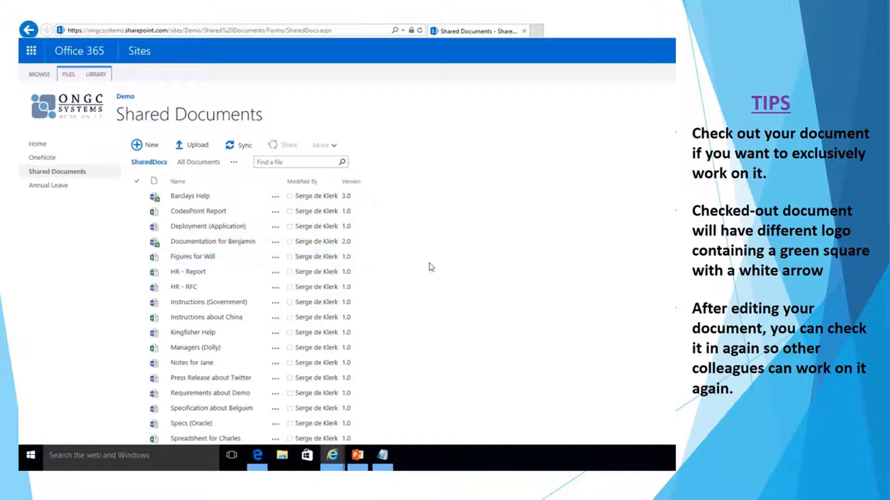
# Open the checked-out Documentation for Benjamin document for editing in Word Online and add the text "test" above the first heading
pyautogui.click(213, 242)
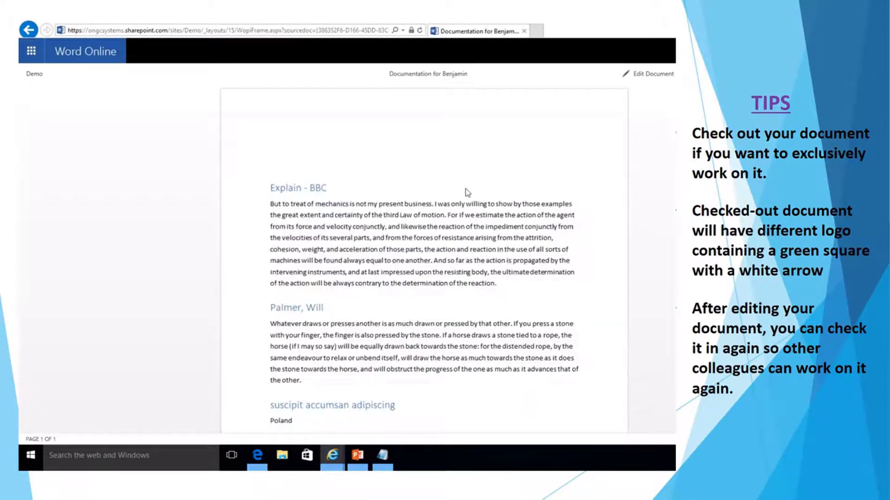
pyautogui.click(663, 75)
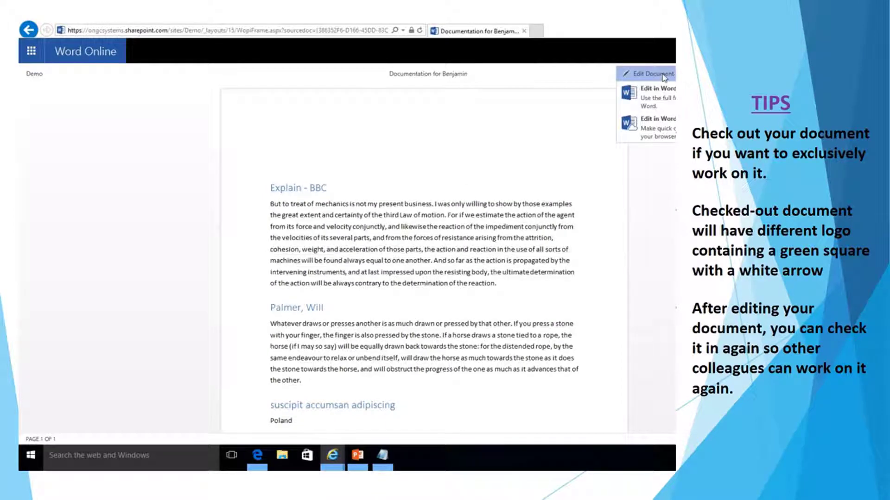
pyautogui.click(663, 125)
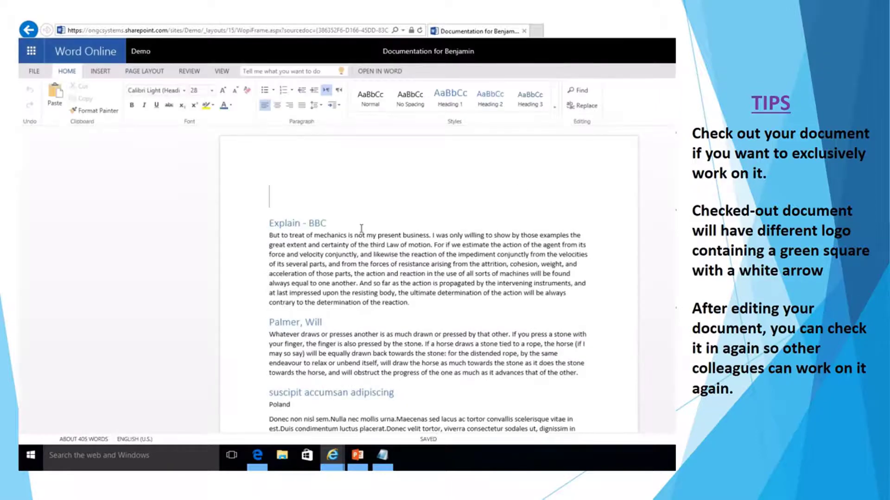
pyautogui.write('test')
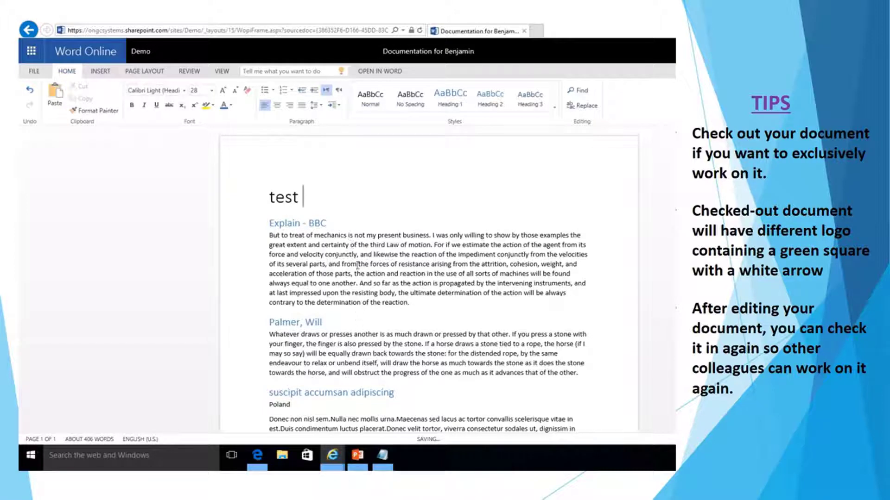
# Switch to the InPrivate browser window, open its Shared Documents library, and examine the check-out status of Documentation for Benjamin
pyautogui.moveTo(331, 455)
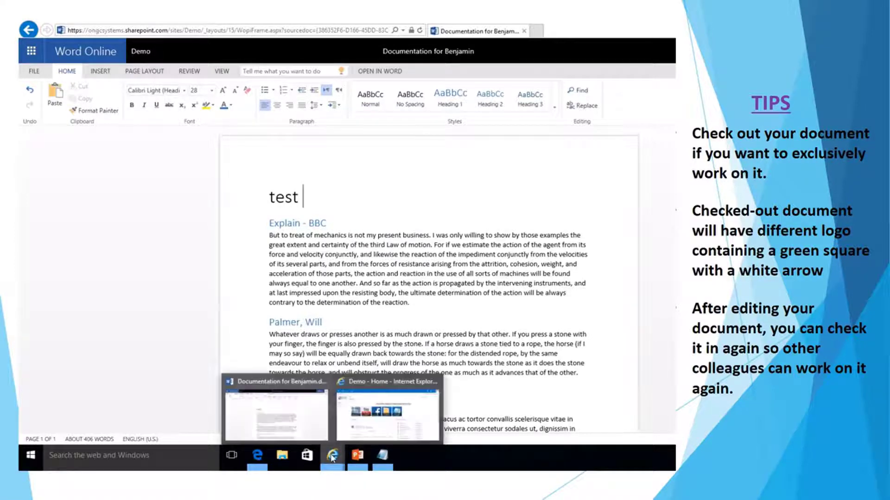
pyautogui.click(401, 379)
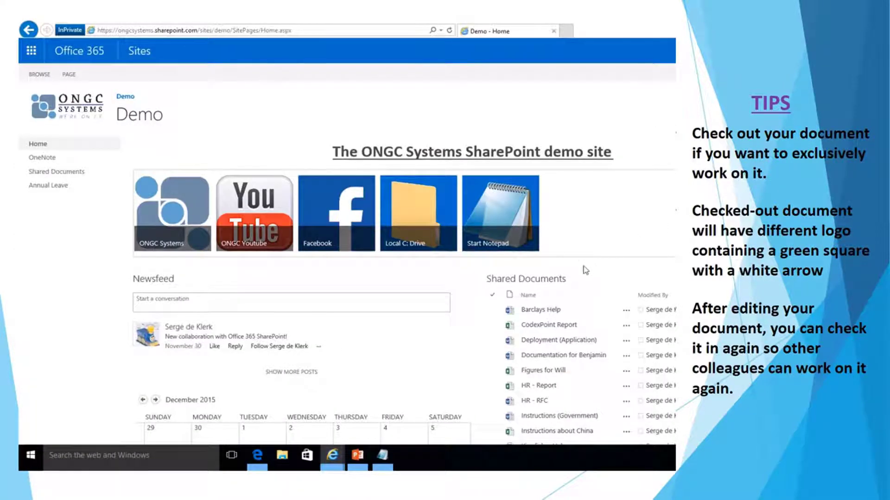
pyautogui.click(547, 285)
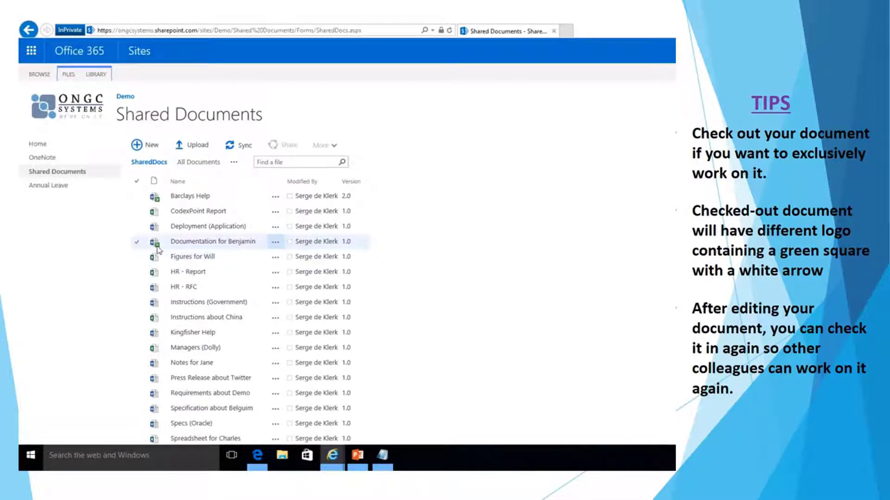
pyautogui.moveTo(158, 250)
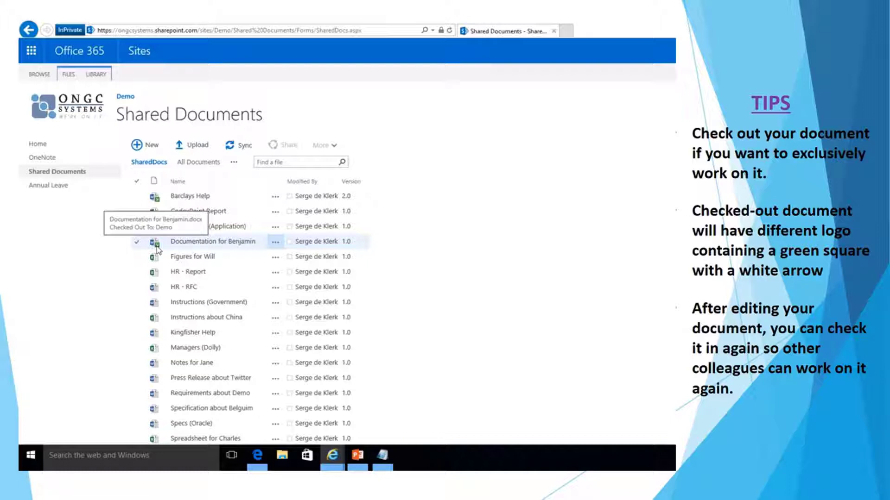
# Try to edit Documentation for Benjamin in Word Online from the InPrivate session, and return it to reading view
pyautogui.click(226, 246)
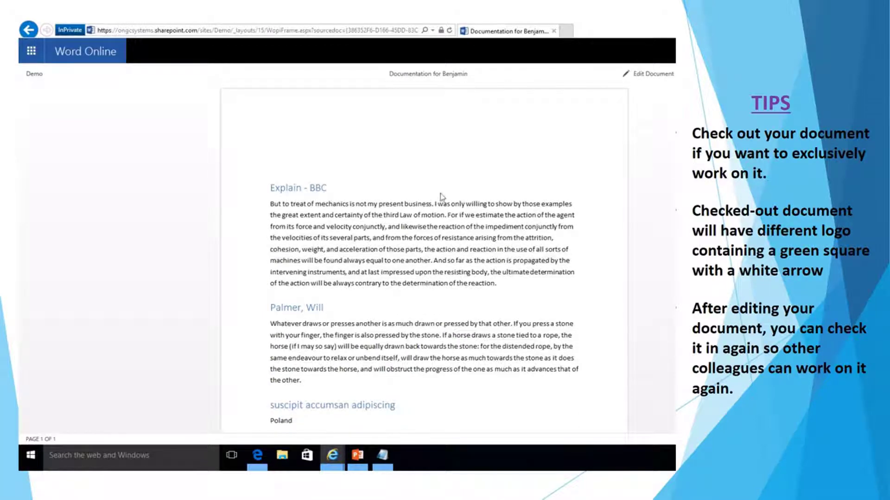
pyautogui.click(670, 78)
pyautogui.click(674, 131)
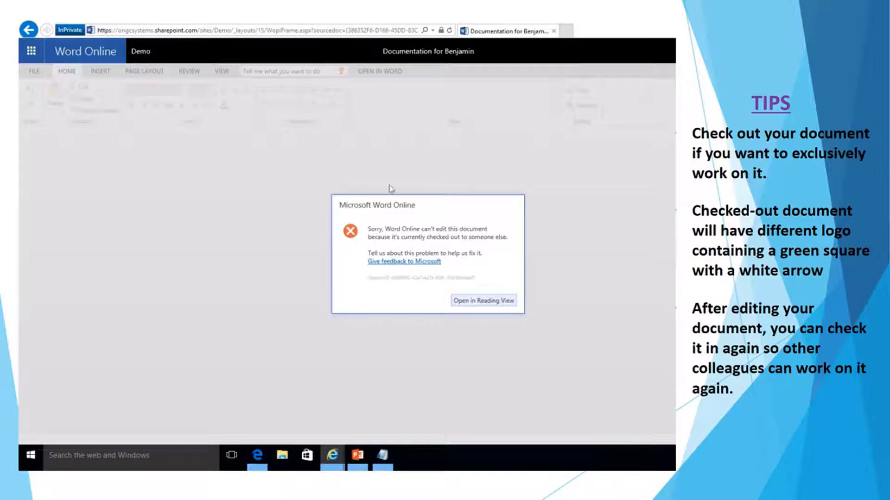
pyautogui.click(498, 301)
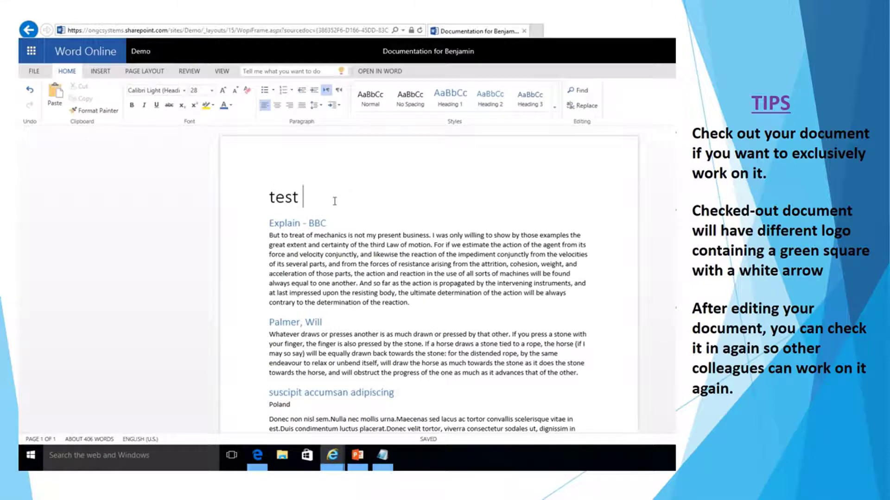
# Return to Shared Documents from the edited document and check in Documentation for Benjamin with the comment "did a check out test", without retaining the check-out
pyautogui.click(144, 52)
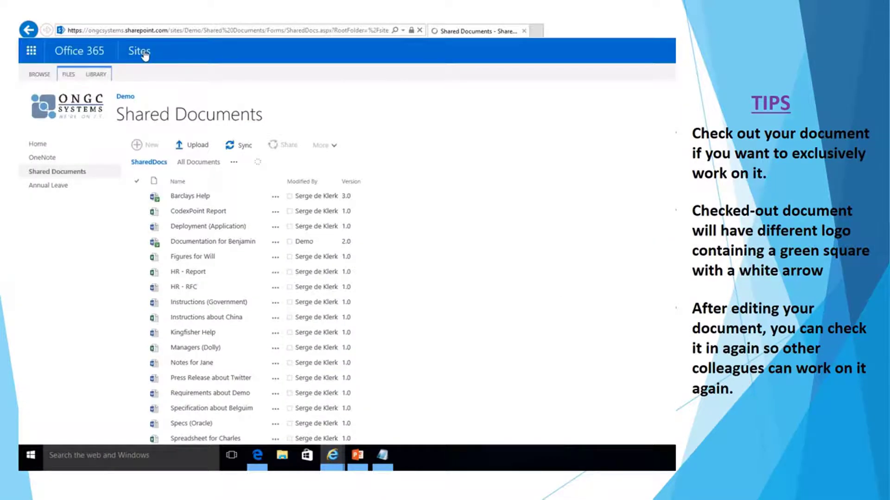
pyautogui.click(275, 244)
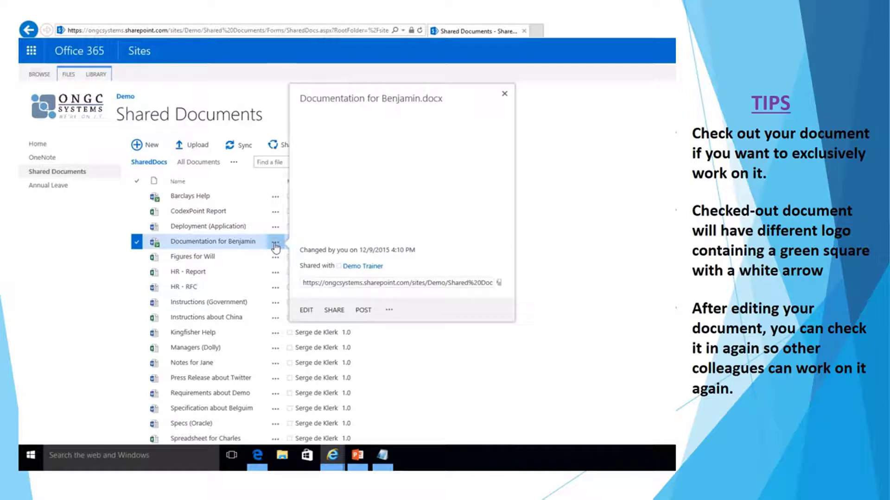
pyautogui.click(389, 313)
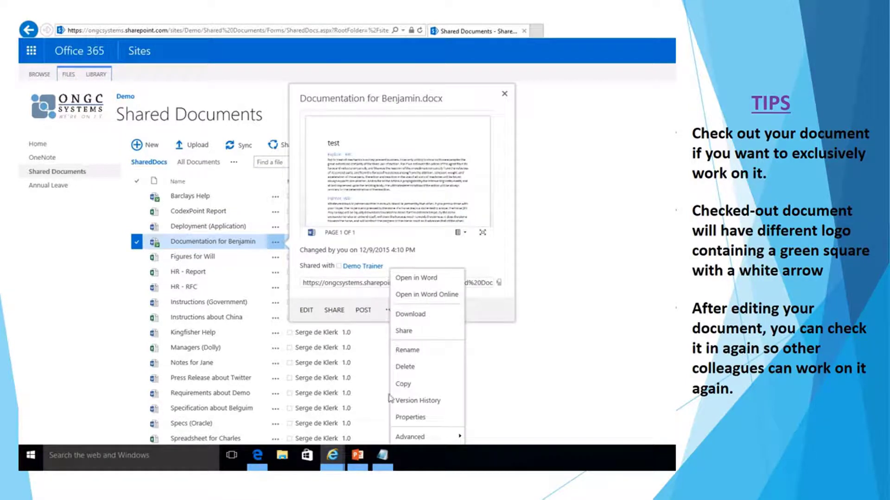
pyautogui.moveTo(421, 438)
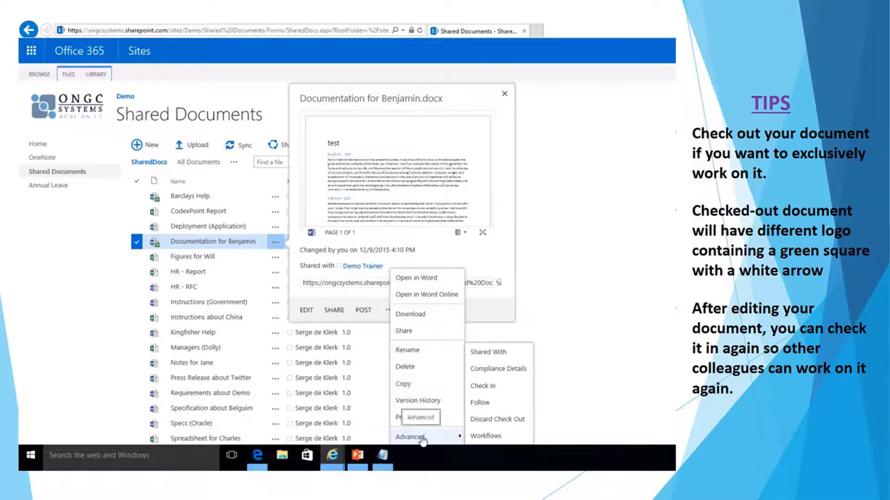
pyautogui.click(493, 390)
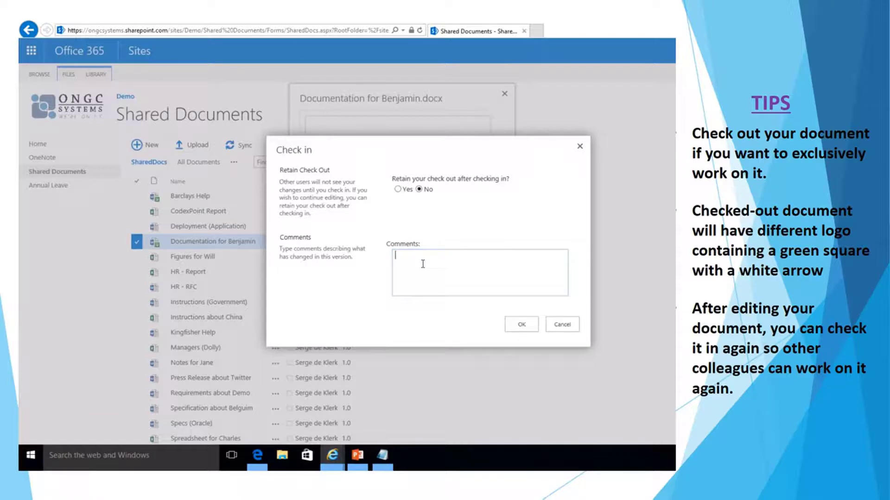
pyautogui.write('did a chck out tes')
pyautogui.click(418, 256)
pyautogui.write('e')
pyautogui.click(451, 258)
pyautogui.write('t')
pyautogui.click(522, 326)
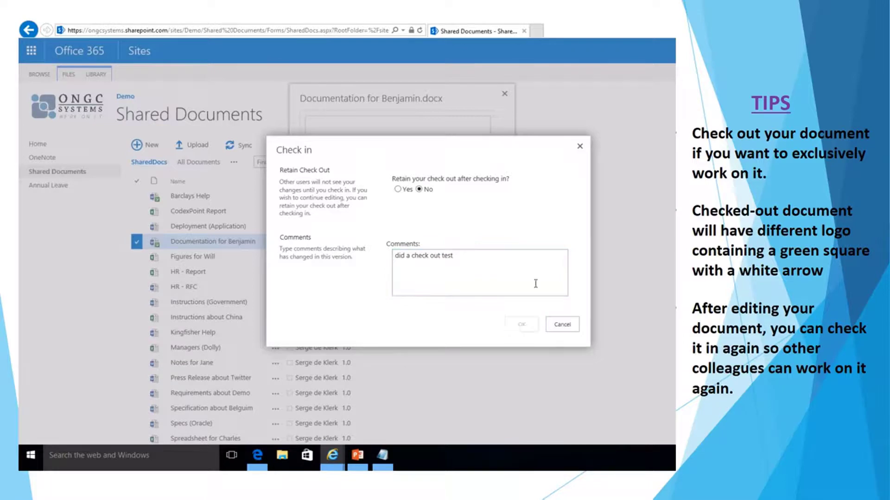